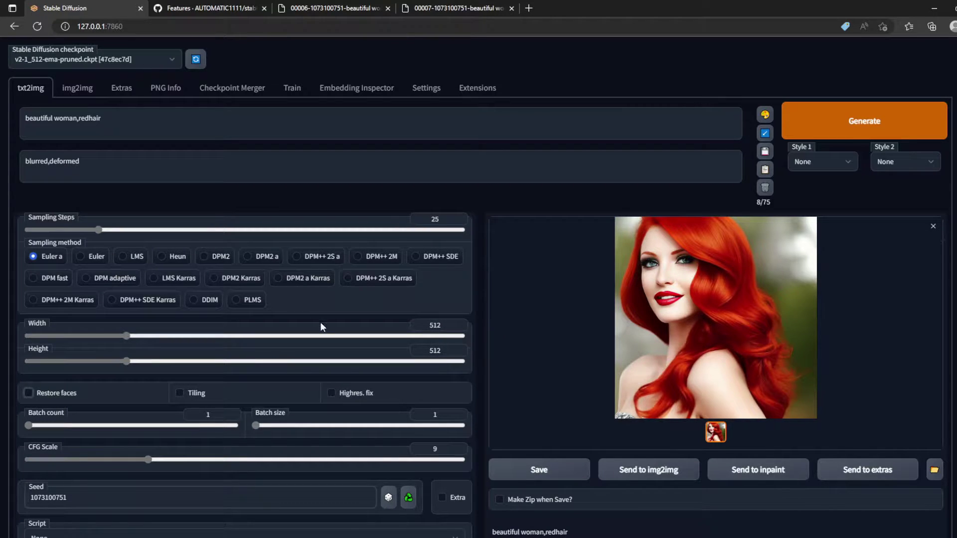
click(865, 121)
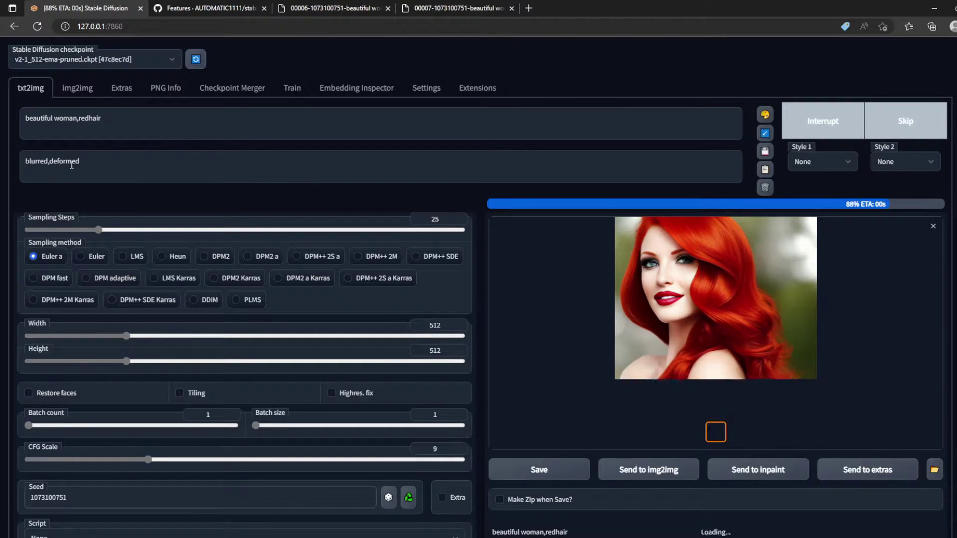
click(657, 348)
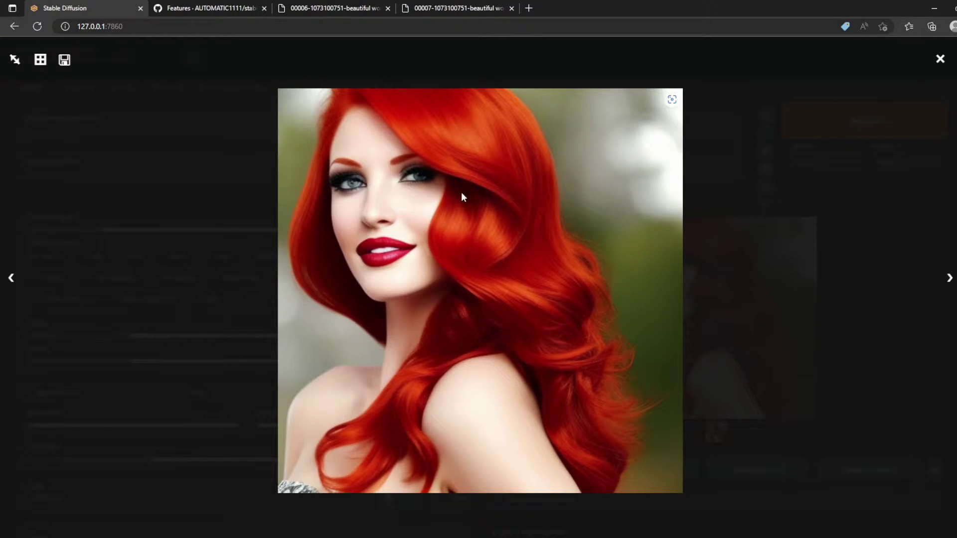
click(814, 304)
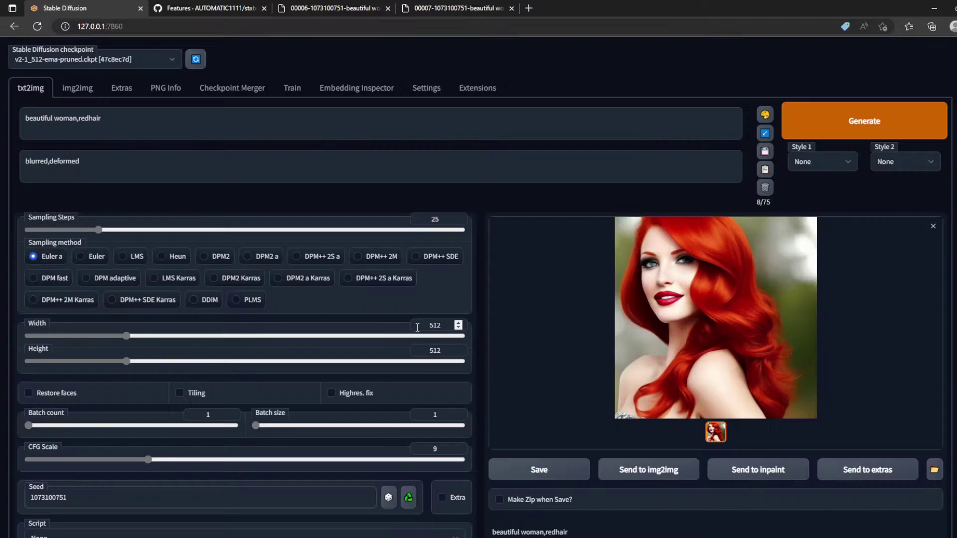
- Turn on Restore faces, generate the portrait with the same seed and examine the face in the enlarged result
click(55, 398)
click(844, 131)
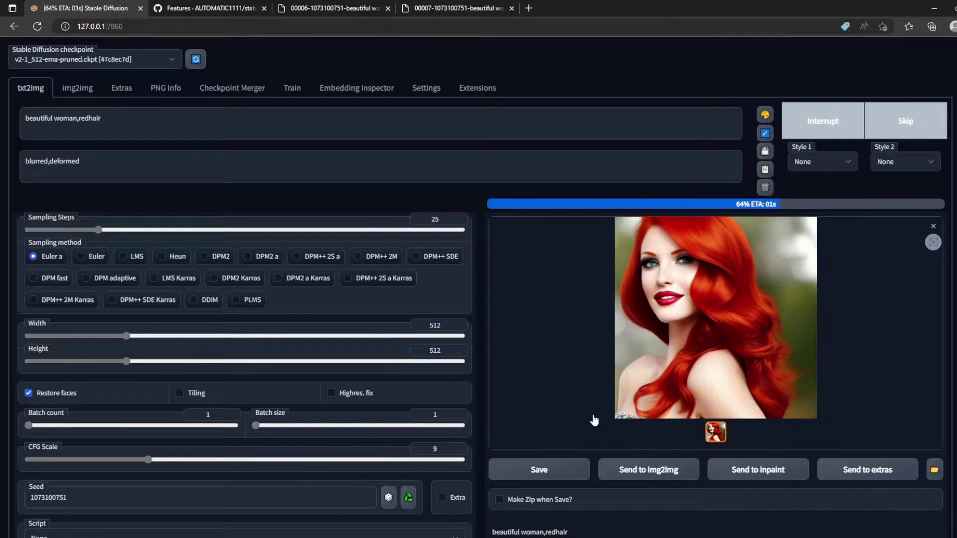
click(648, 421)
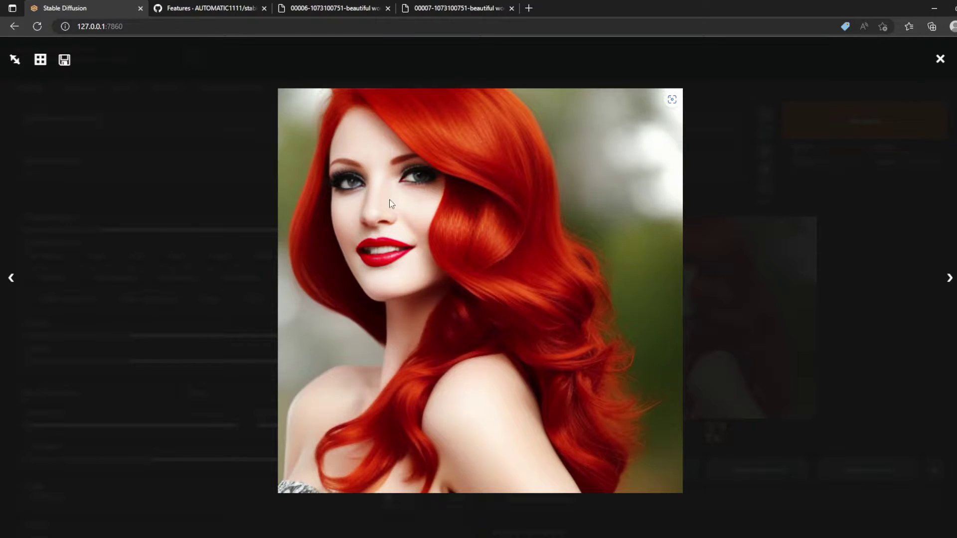
click(727, 263)
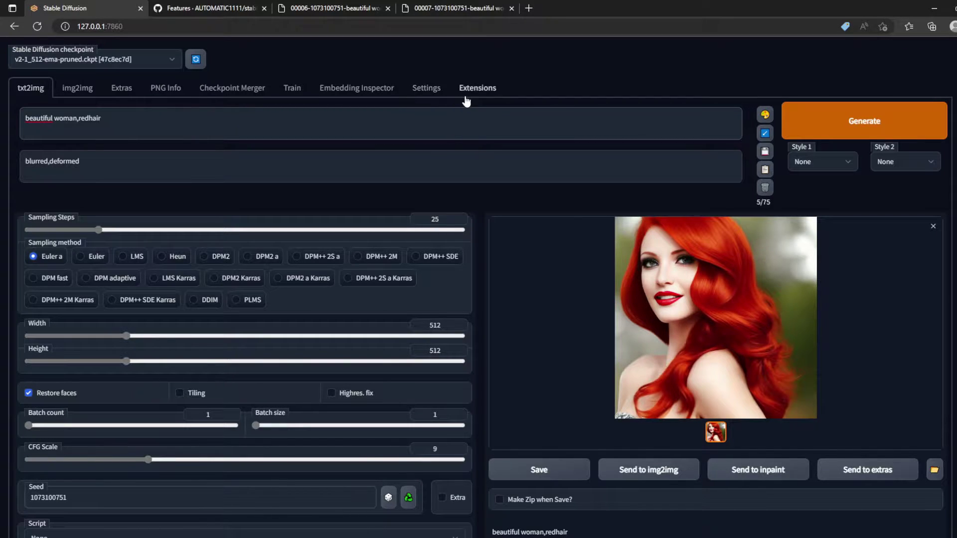
- Look up the face restoration model options and CodeFormer weight in the web UI settings
click(434, 97)
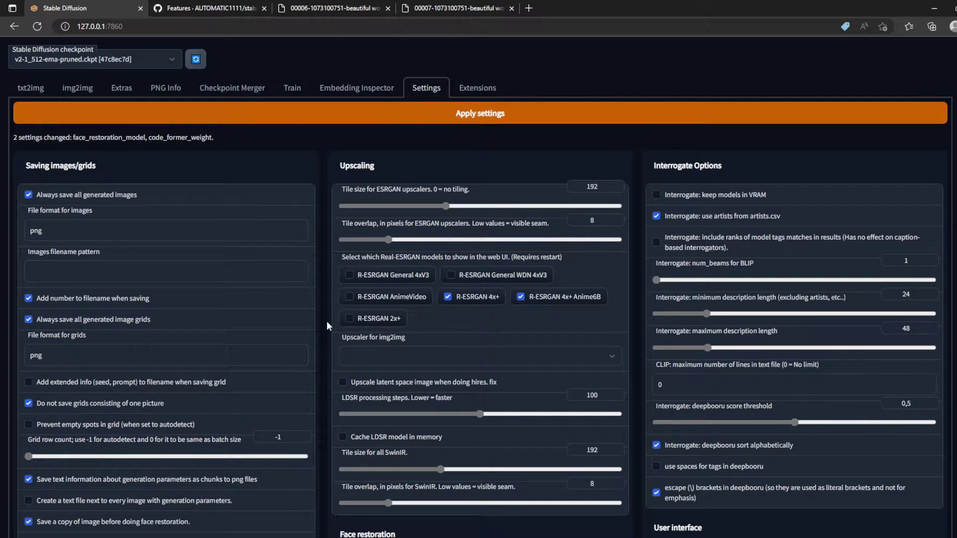
scroll(328, 319, down, 2)
scroll(333, 366, down, 3)
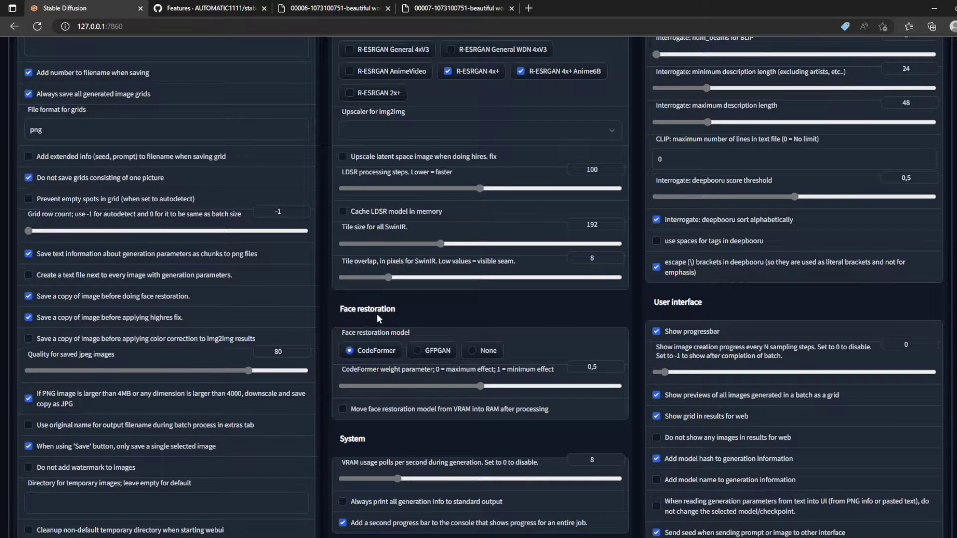
scroll(394, 310, down, 2)
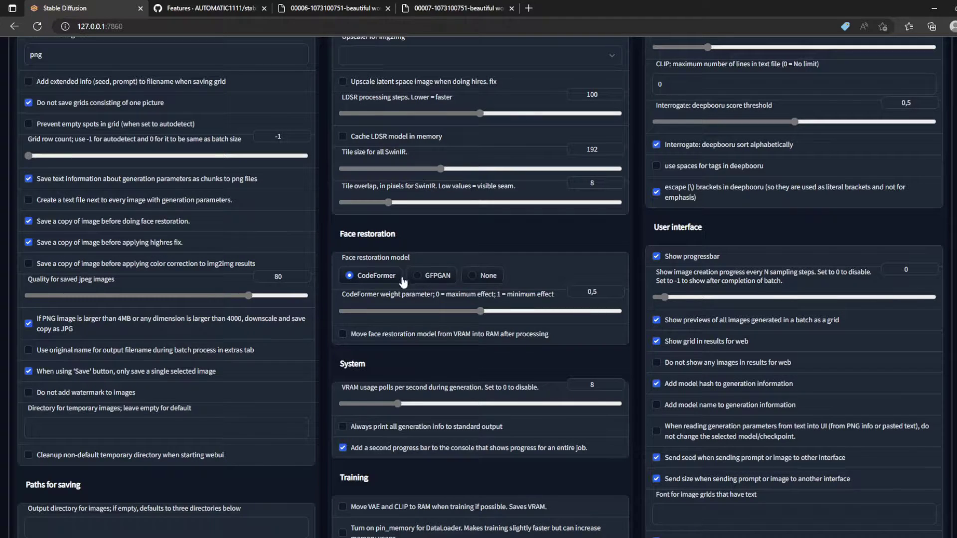
- Read the Face restoration section comparing Original, GFPGAN and CodeFormer in the AUTOMATIC1111 features wiki on GitHub
click(227, 13)
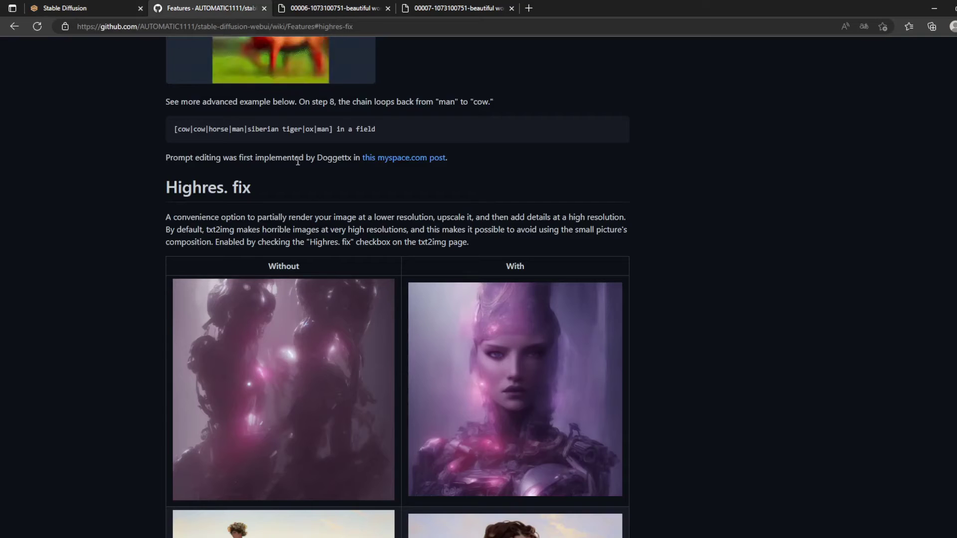
scroll(387, 301, down, 10)
scroll(406, 309, down, 5)
scroll(412, 307, up, 5)
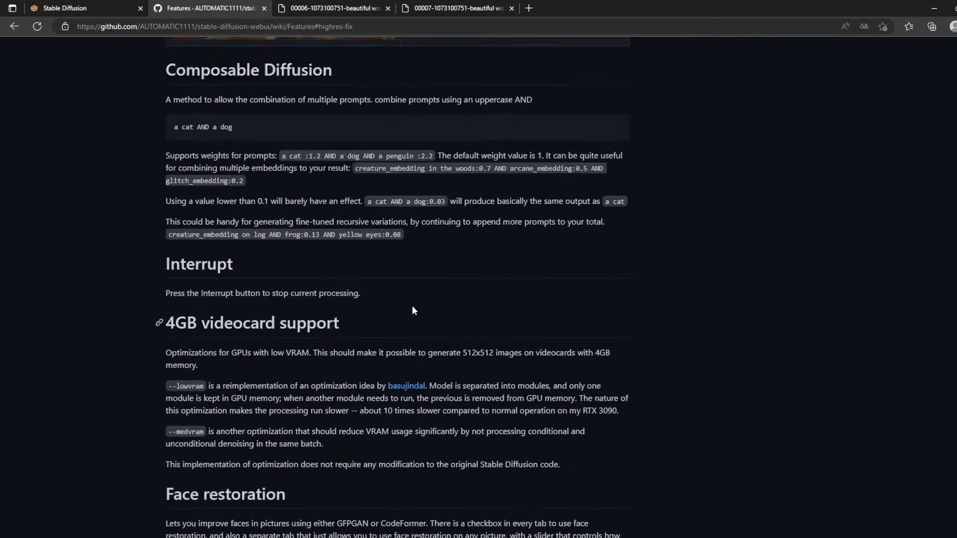
scroll(412, 306, down, 6)
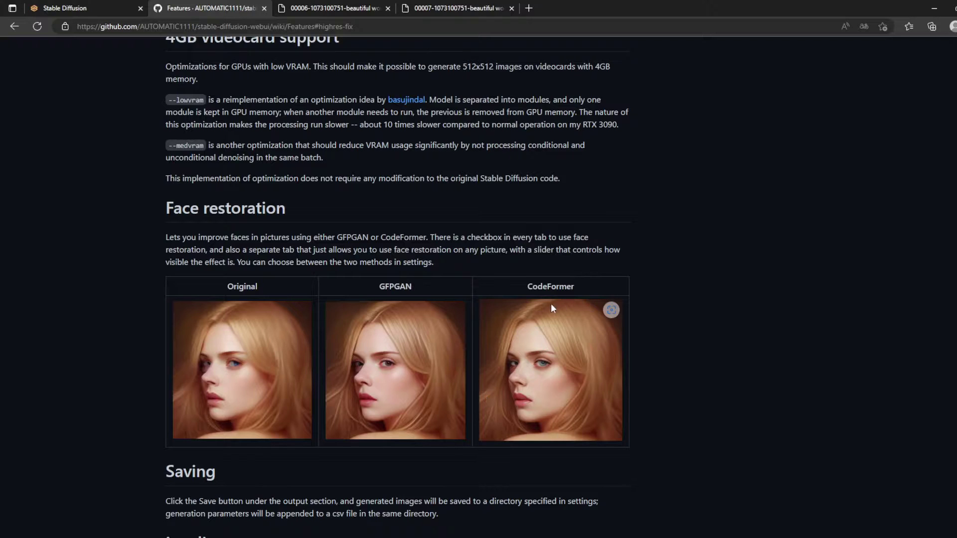
- Return to the Stable Diffusion web UI and set the face restoration model to GFPGAN
key(ctrl+shift+Tab)
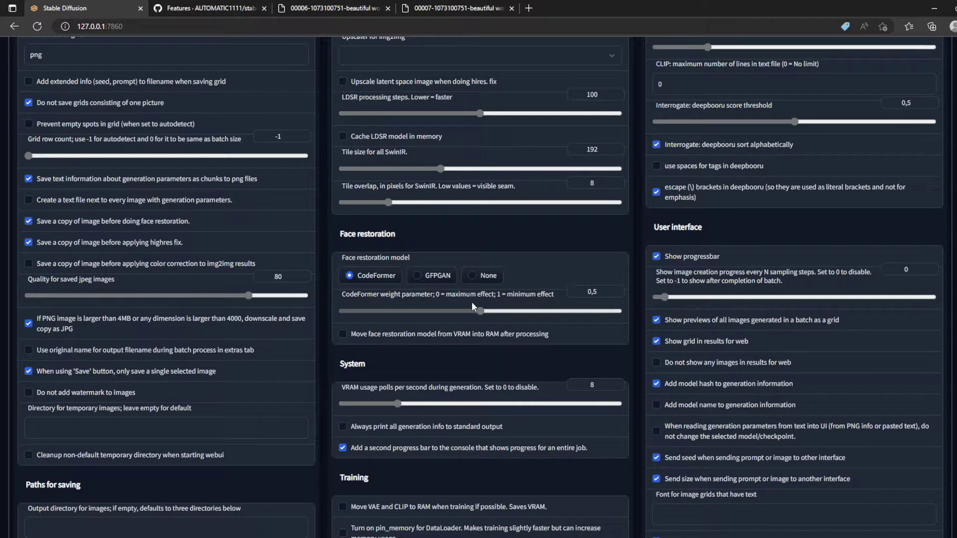
click(431, 275)
scroll(355, 291, up, 10)
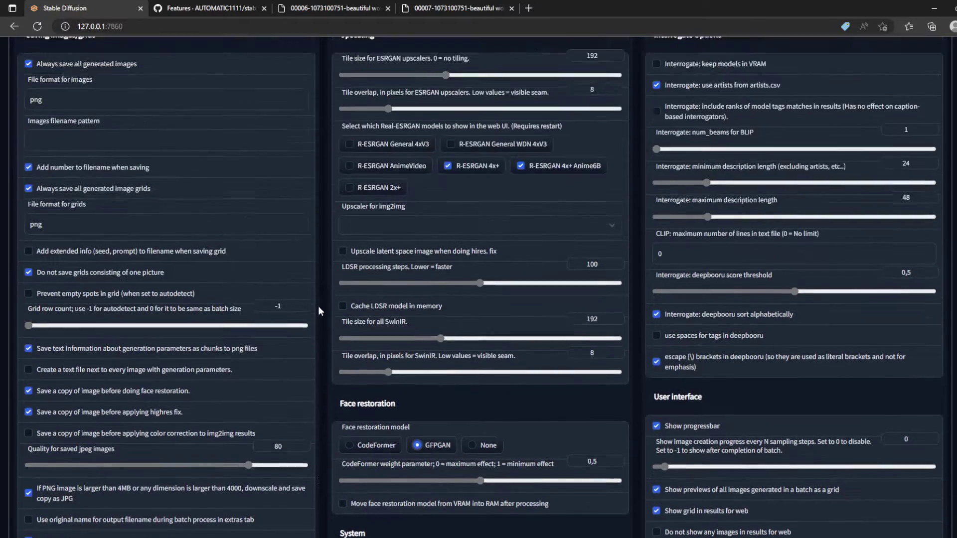
click(31, 87)
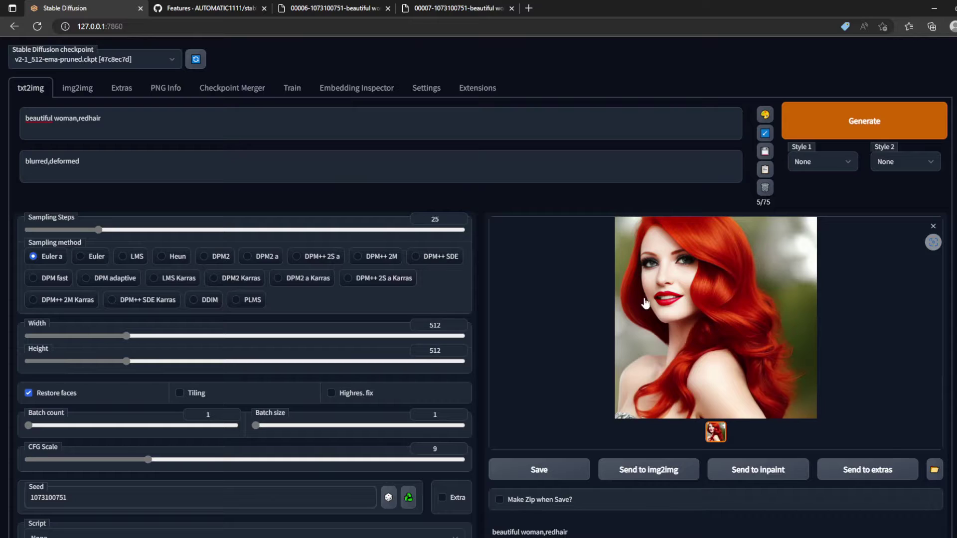
- Generate the redhair portrait again with Restore faces on and view the result enlarged
click(808, 128)
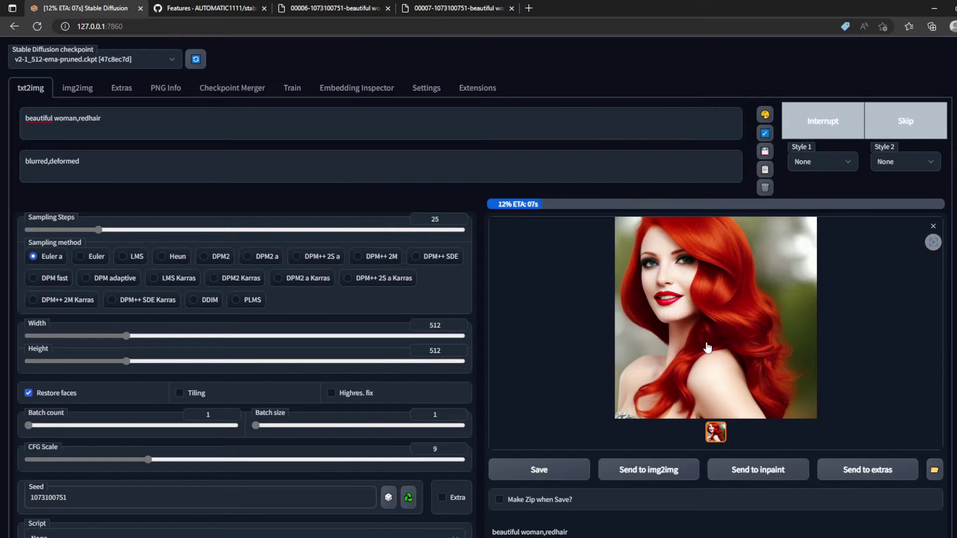
click(692, 315)
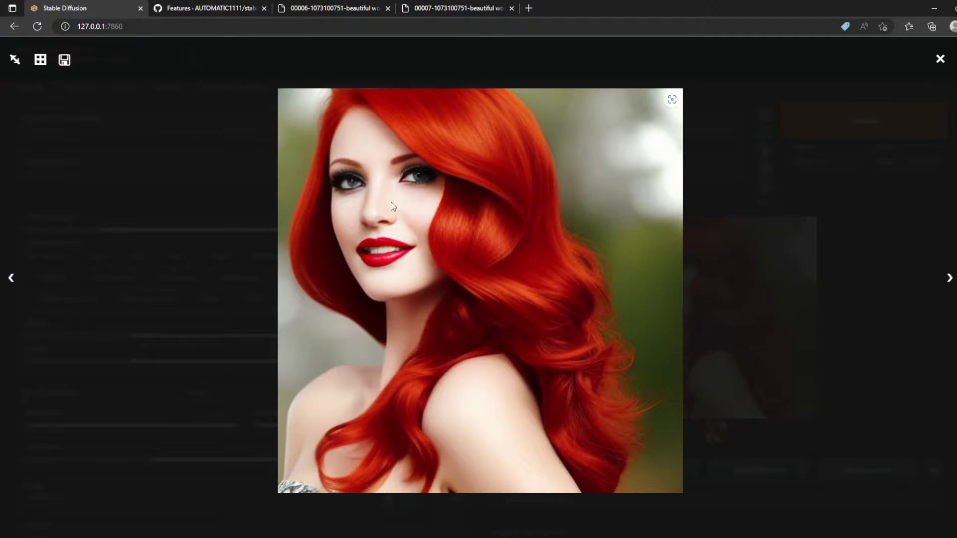
click(689, 192)
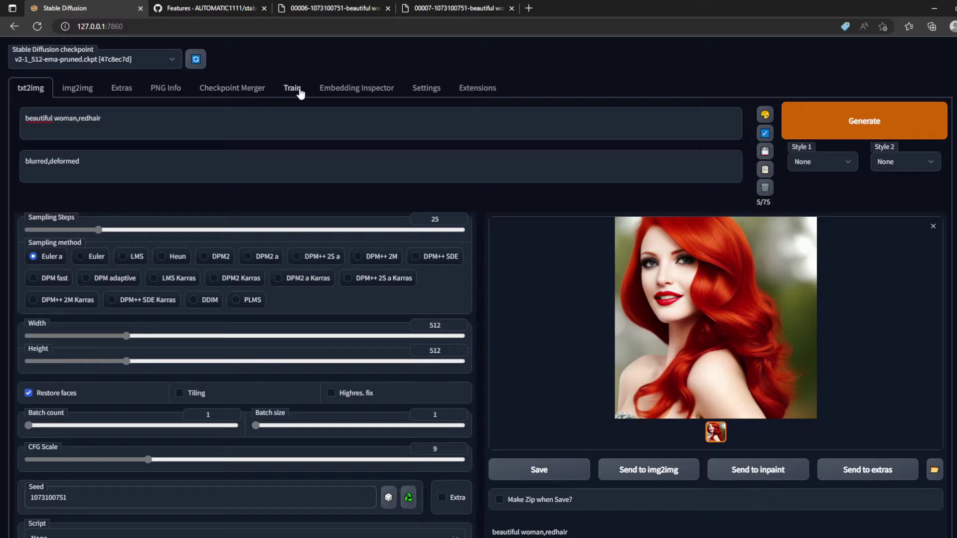
- Check that the face restoration model change was applied, regenerate the portrait with GFPGAN and examine the enlarged face
click(421, 92)
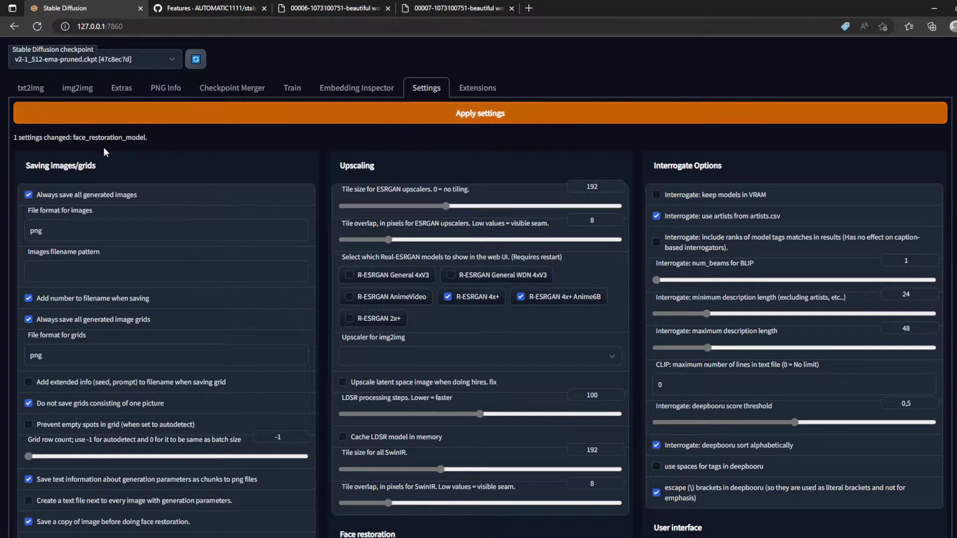
click(31, 92)
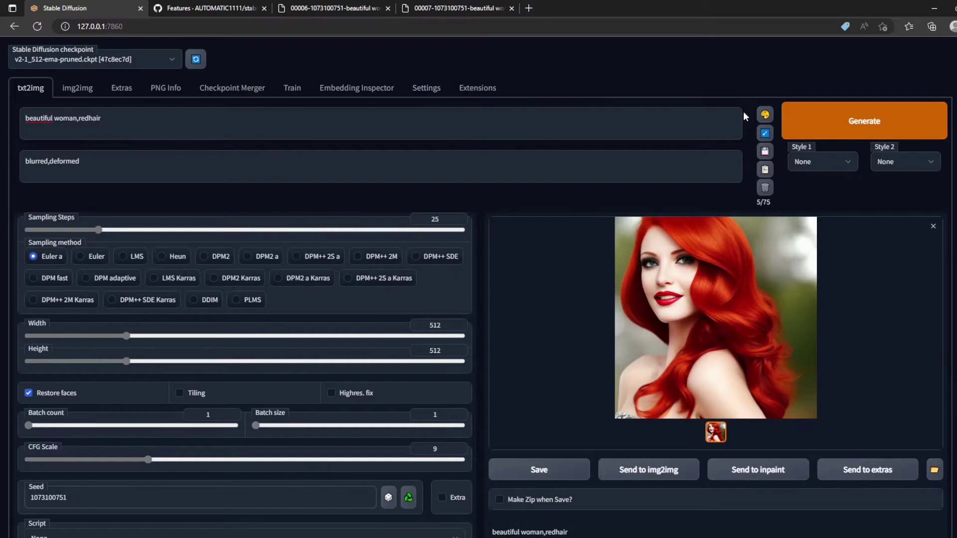
click(789, 121)
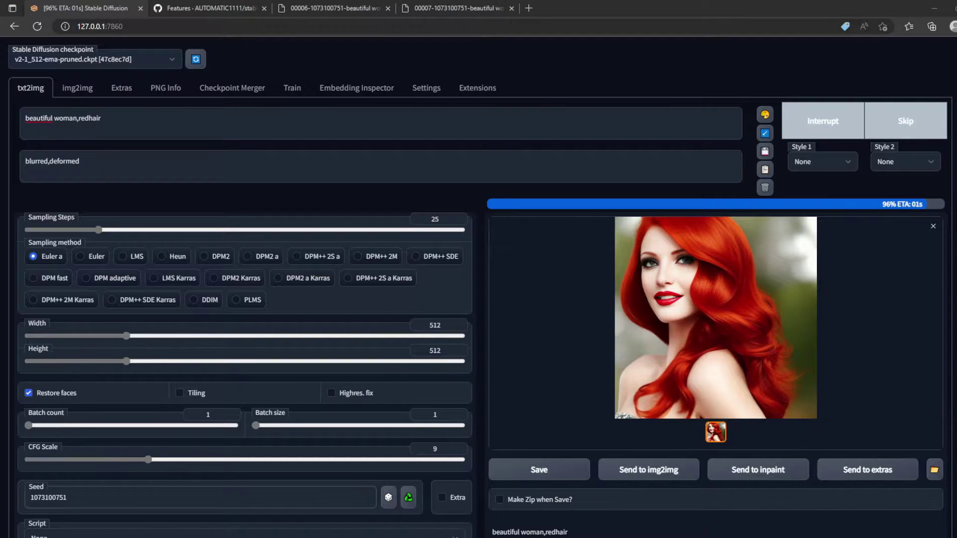
click(677, 324)
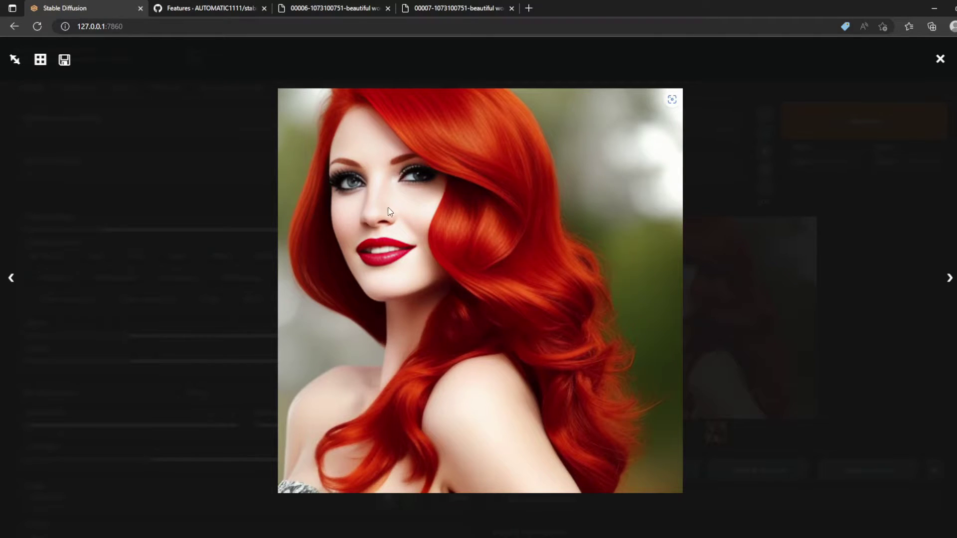
click(772, 342)
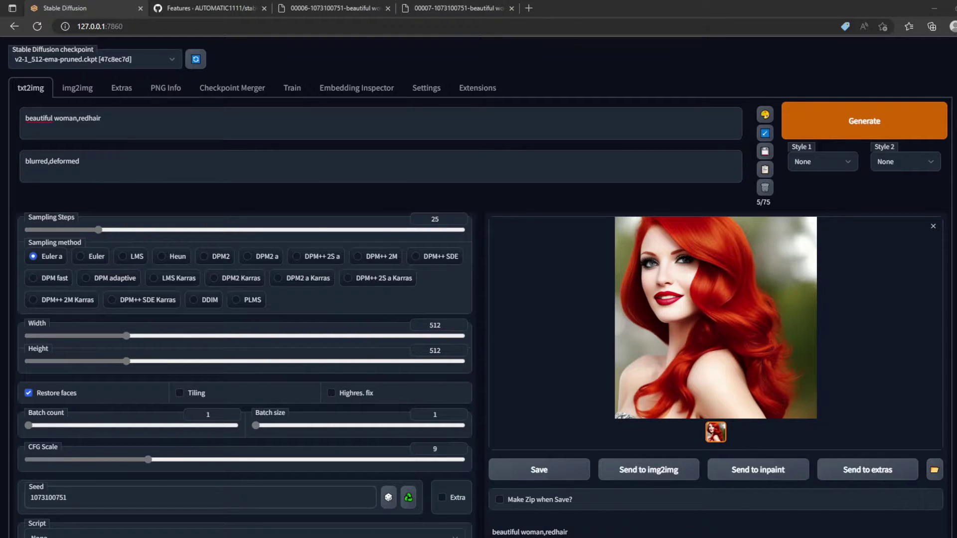
- Load the second redhair image into PNG Info and send its "full body" prompt and parameters to txt2img
click(166, 88)
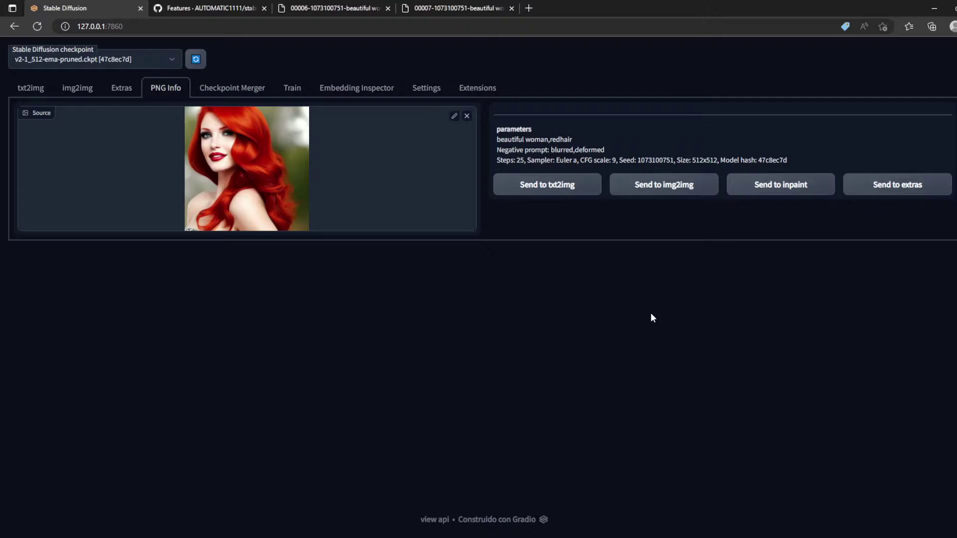
drag(956, 234, 426, 232)
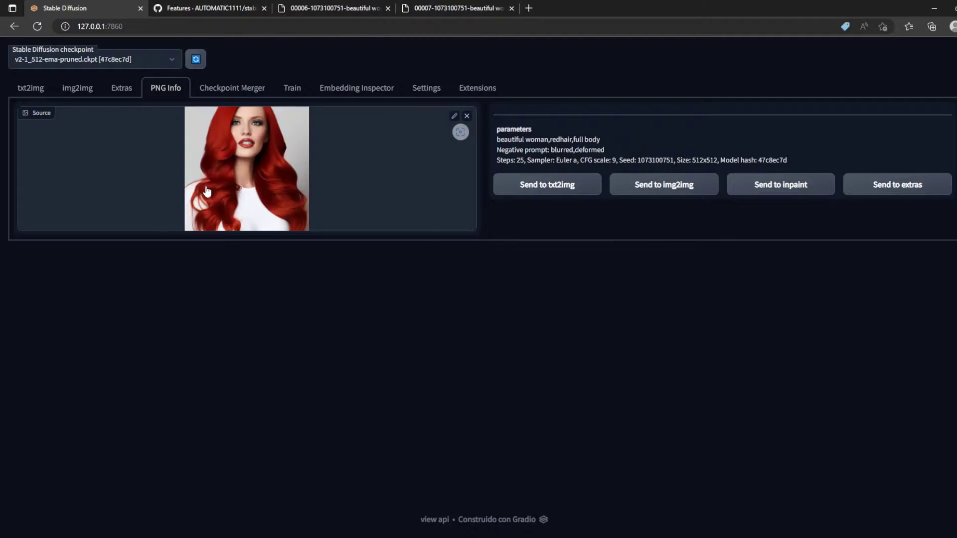
click(574, 196)
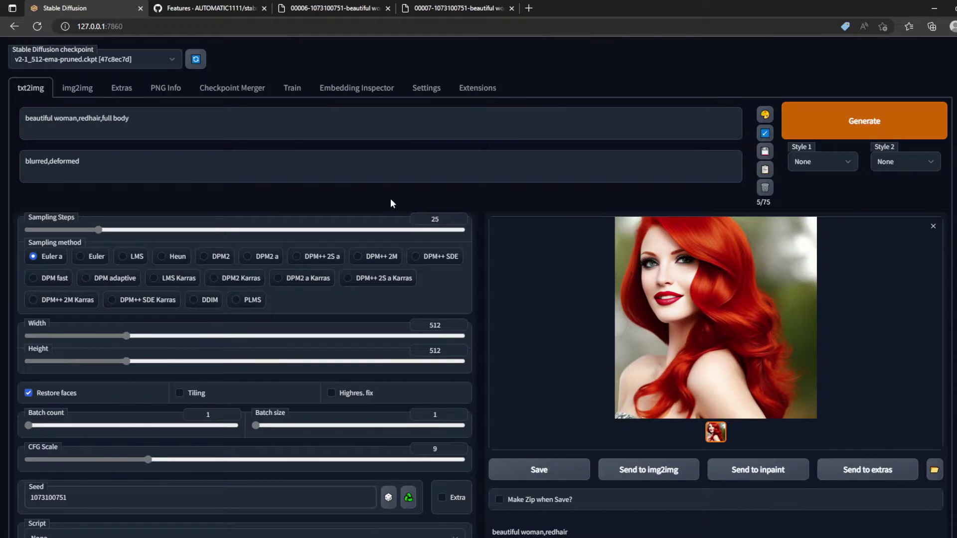
scroll(576, 284, down, 2)
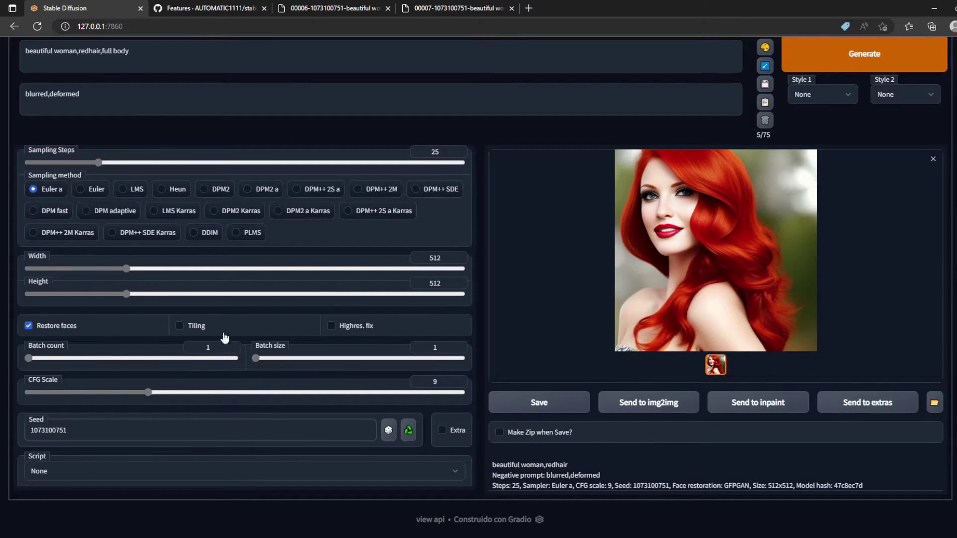
scroll(427, 180, up, 2)
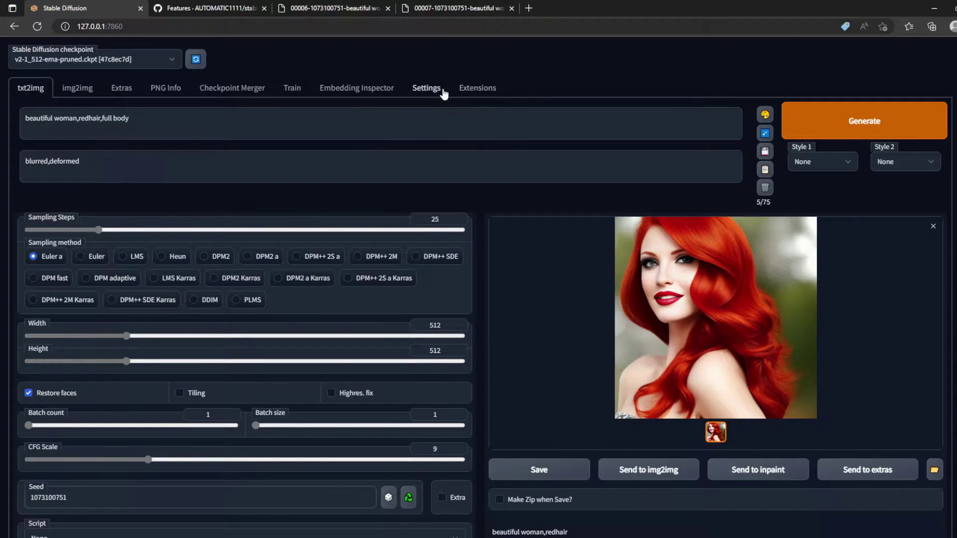
- Set the face restoration model to CodeFormer and apply the settings
click(427, 88)
scroll(442, 350, down, 4)
click(389, 352)
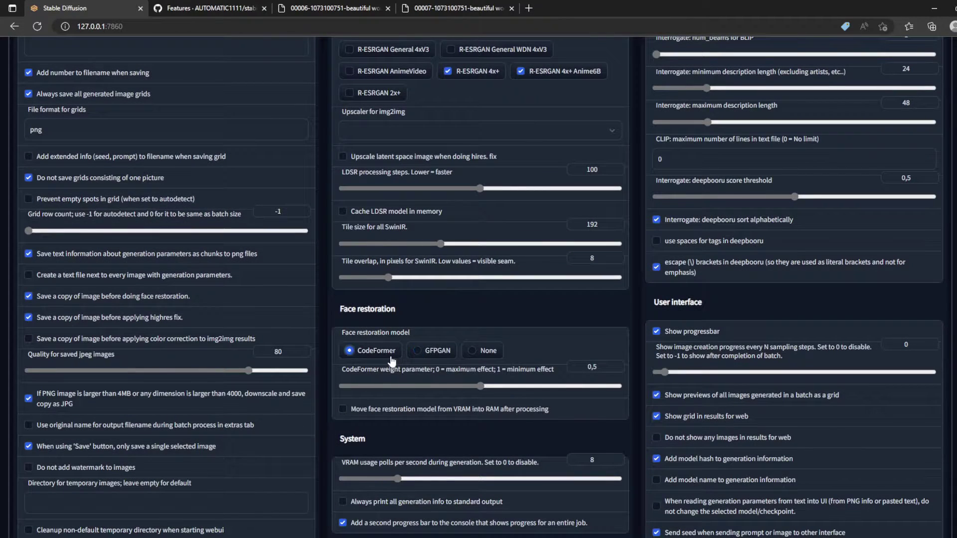
scroll(268, 225, up, 3)
scroll(268, 225, up, 2)
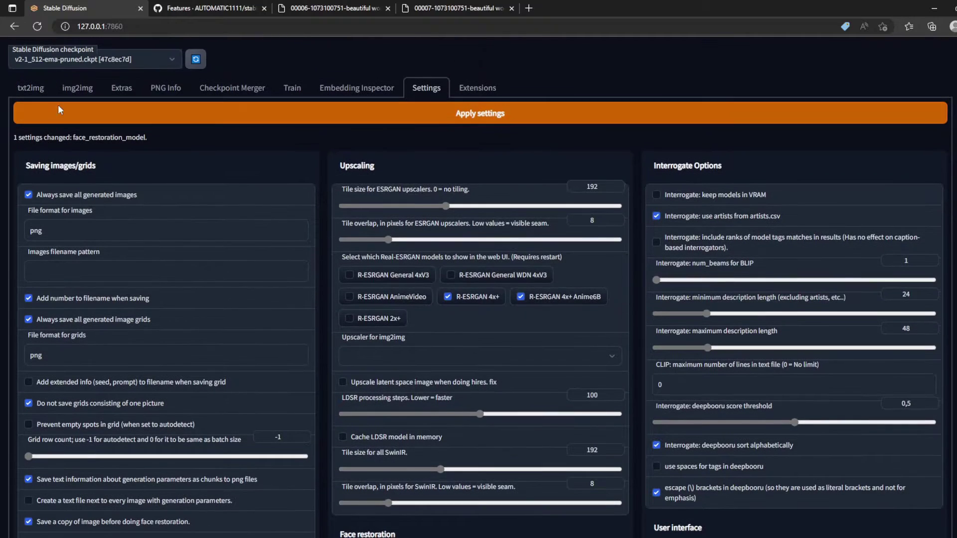
- Generate the "beautiful woman,redhair,full body" image with CodeFormer and view it enlarged
click(31, 88)
click(616, 269)
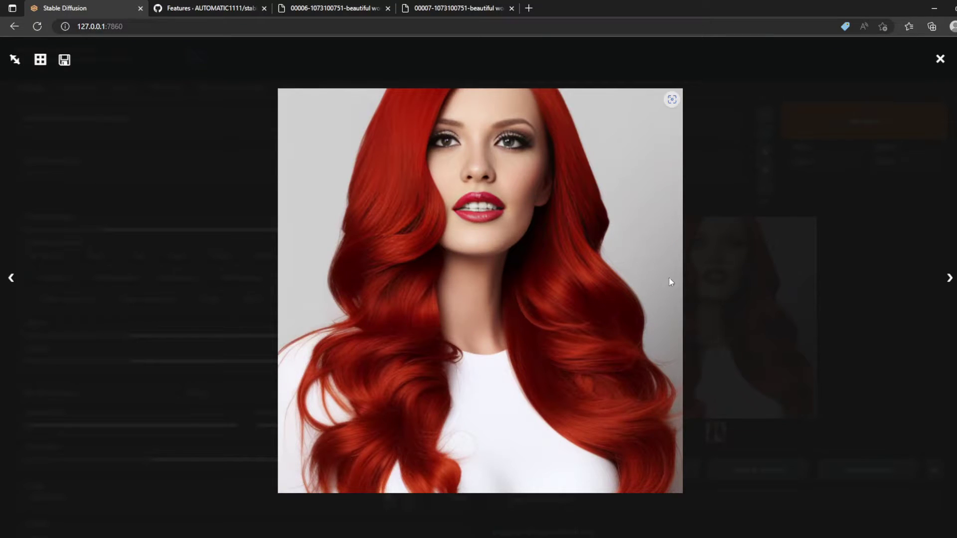
click(738, 290)
- Set the face restoration model back to GFPGAN and apply the settings
click(445, 94)
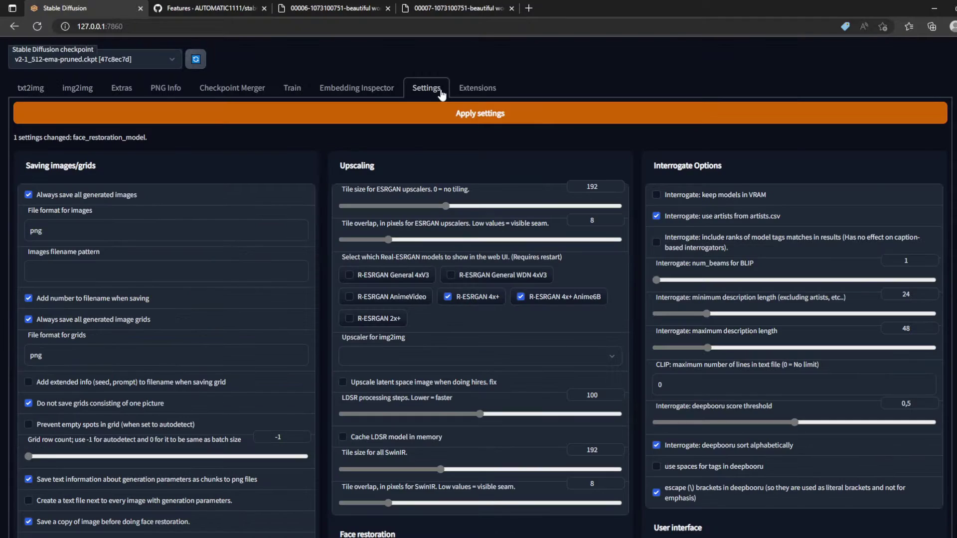
scroll(455, 348, down, 3)
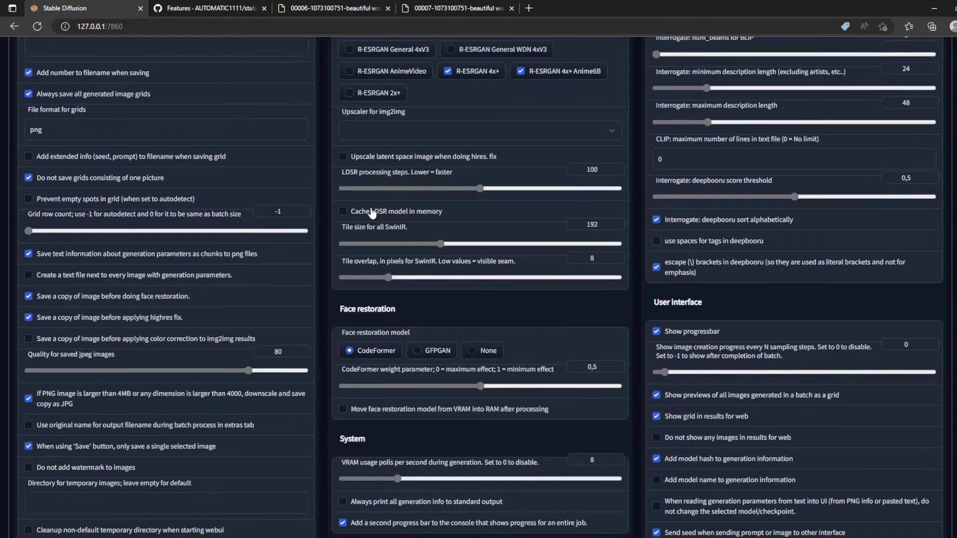
click(437, 351)
scroll(455, 329, up, 5)
click(149, 113)
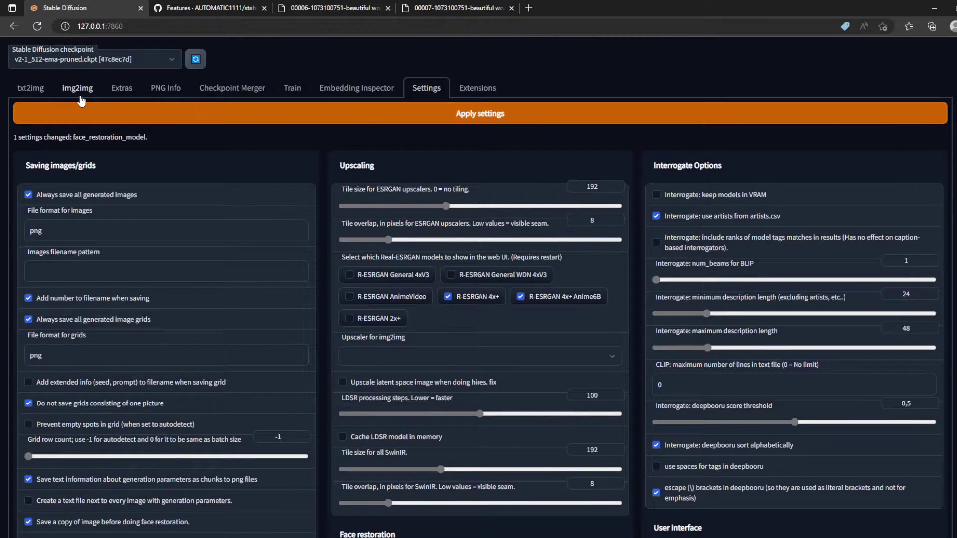
- Generate the "beautiful woman,redhair,full body" image in txt2img with GFPGAN face restoration and view it enlarged
click(31, 89)
click(787, 129)
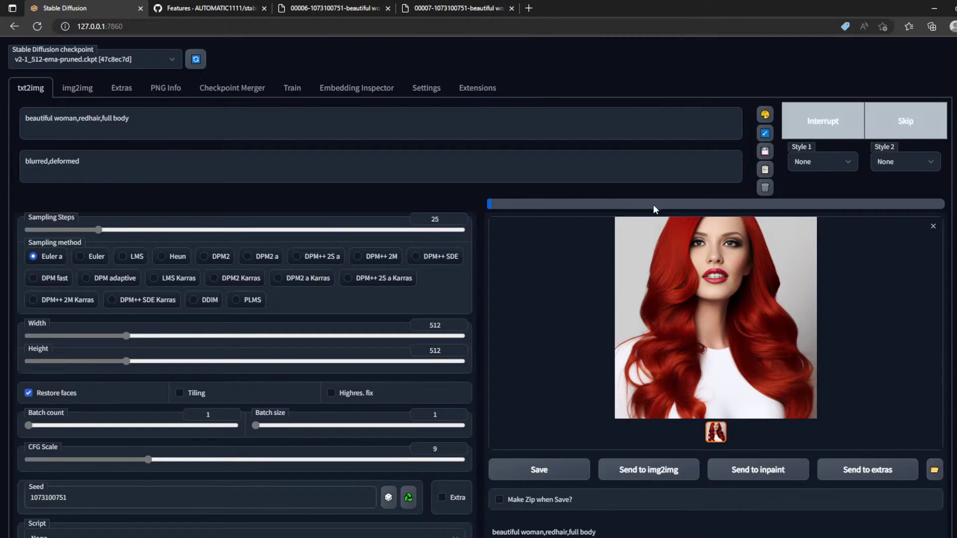
click(730, 351)
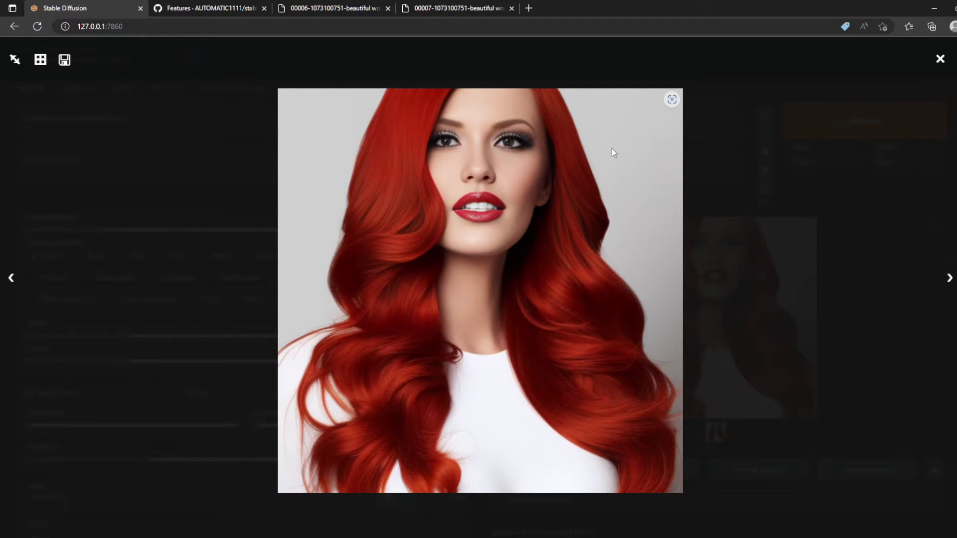
click(782, 261)
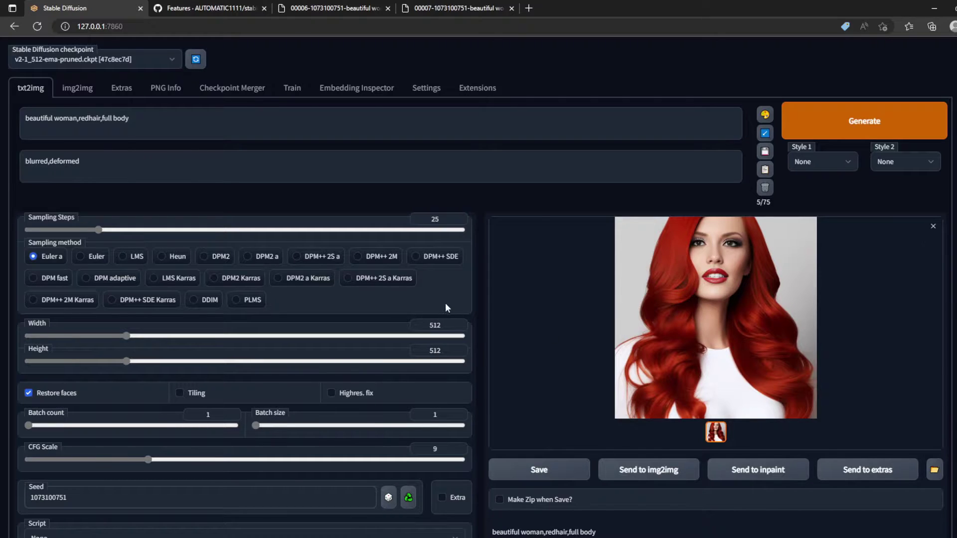
- Change the face restoration model from GFPGAN to CodeFormer and apply the settings
click(424, 91)
scroll(411, 209, down, 5)
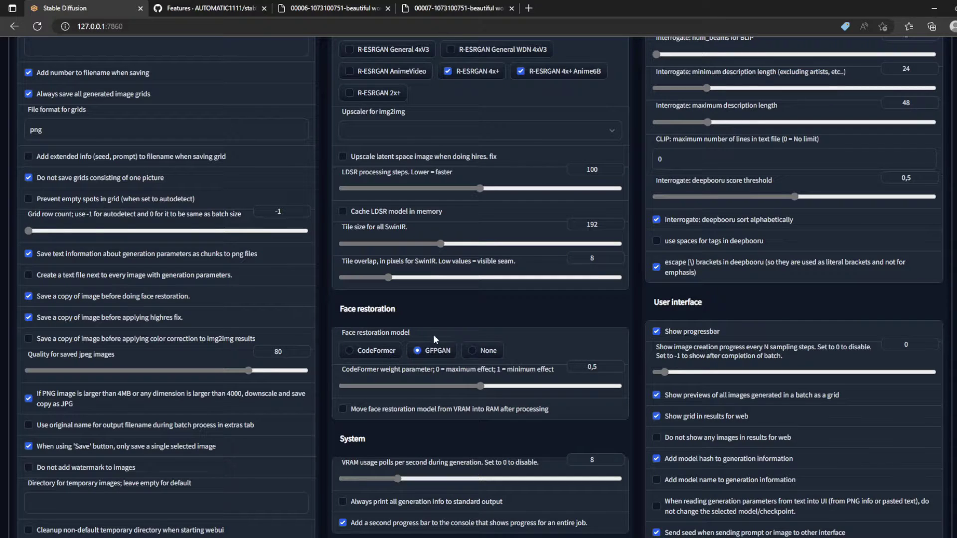
click(364, 353)
scroll(544, 414, up, 15)
click(479, 110)
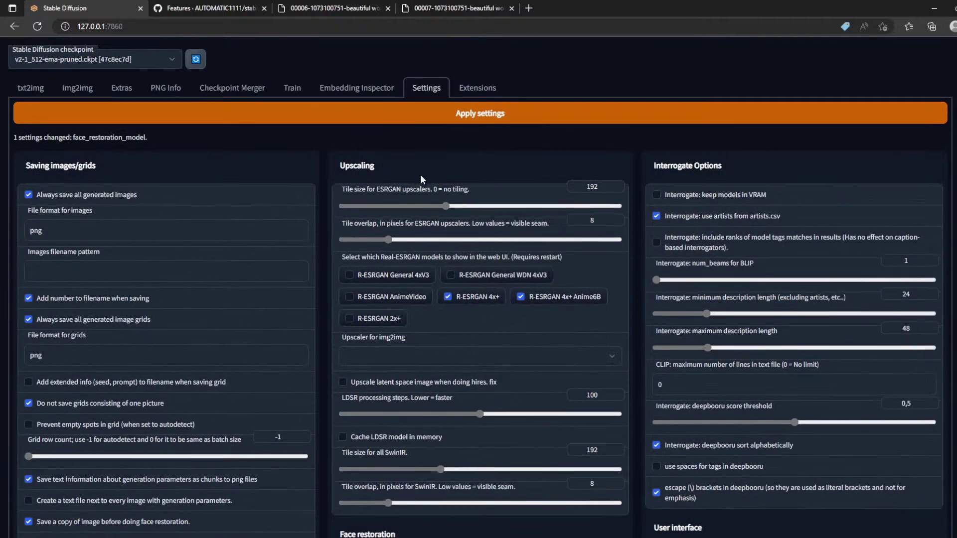
- Enable Tiling and disable Restore faces in txt2img, and glance at the Face restoration section of the Features wiki
click(30, 87)
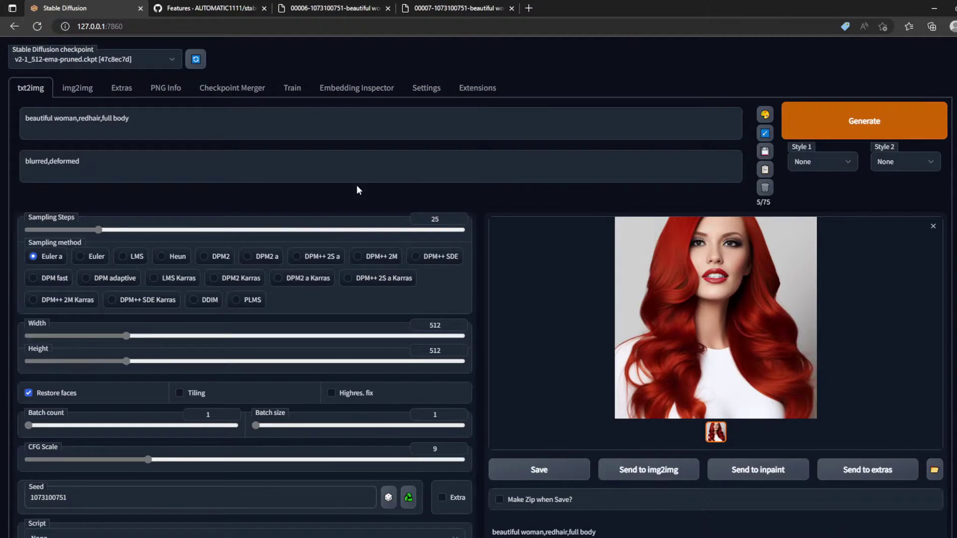
click(201, 399)
click(65, 397)
click(192, 5)
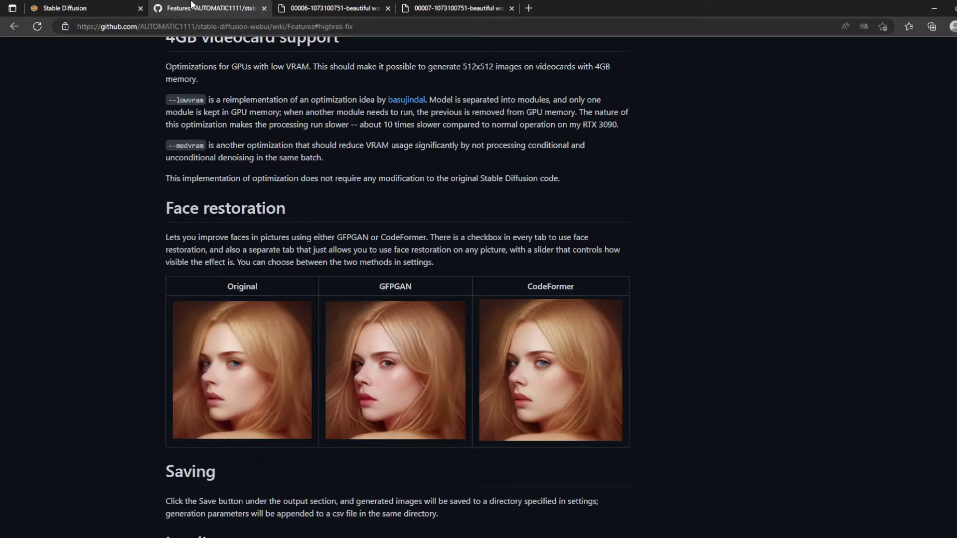
click(132, 4)
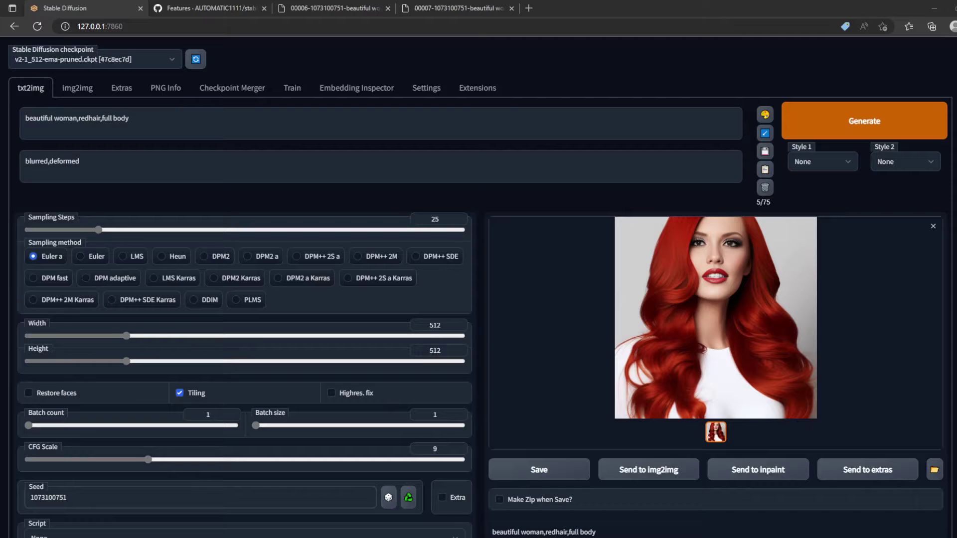
- Send the tiled dogs painting's parameters from PNG Info to txt2img and generate the image with Tiling on
click(166, 88)
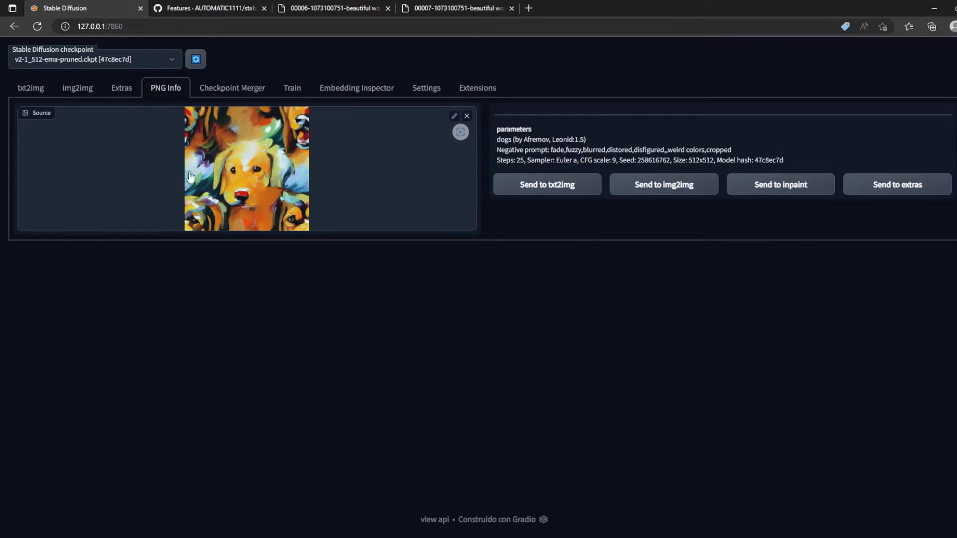
click(582, 193)
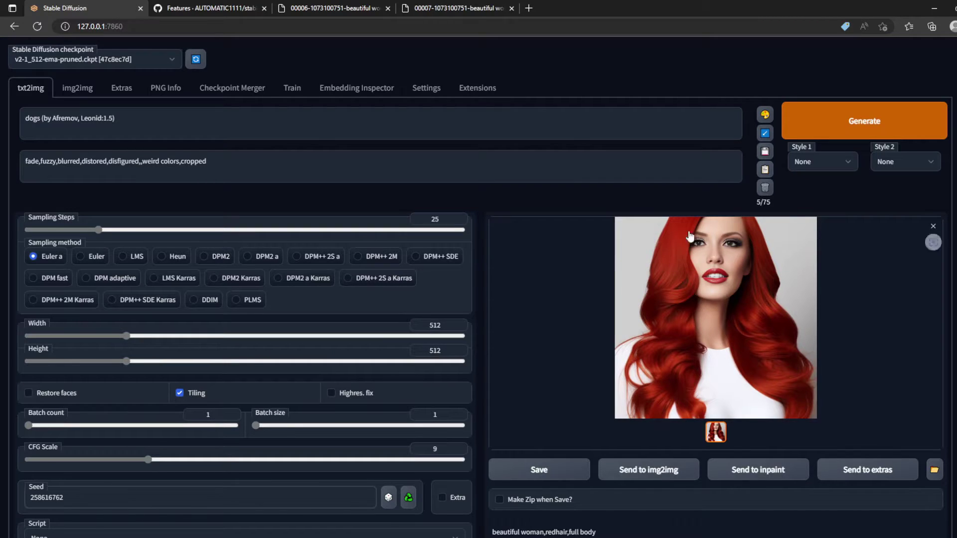
click(817, 133)
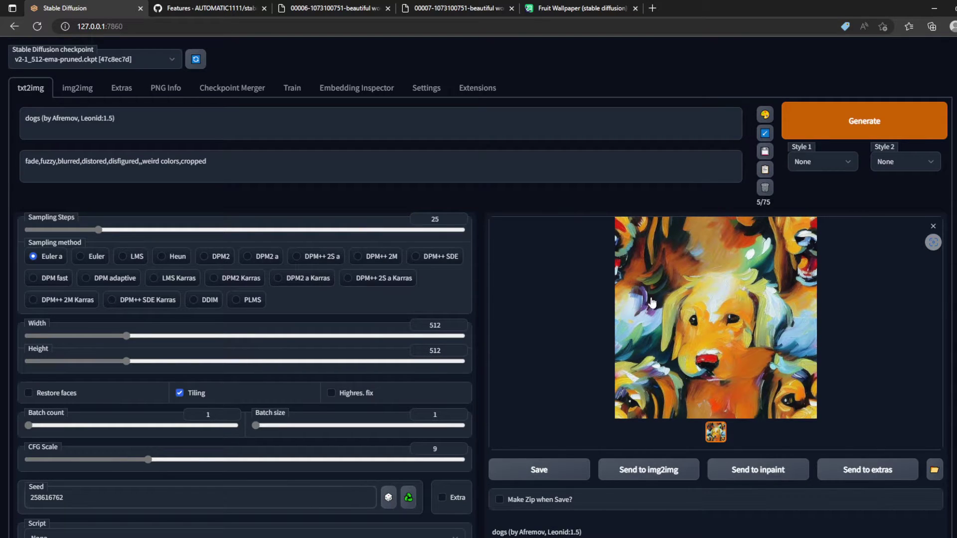
- Examine the tiled pattern examples on the Imgur page "Fruit Wallpaper (stable diffusion)"
click(551, 17)
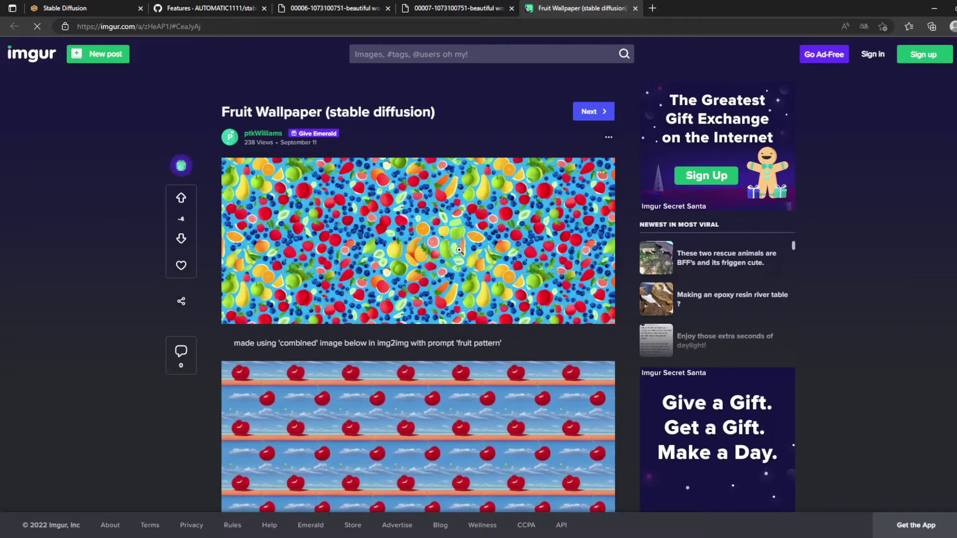
scroll(367, 231, down, 2)
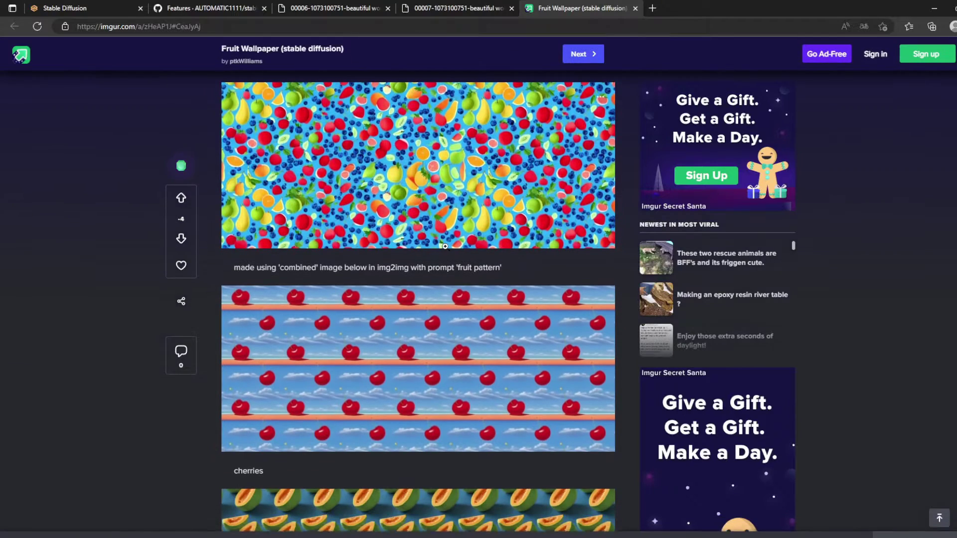
scroll(445, 259, down, 2)
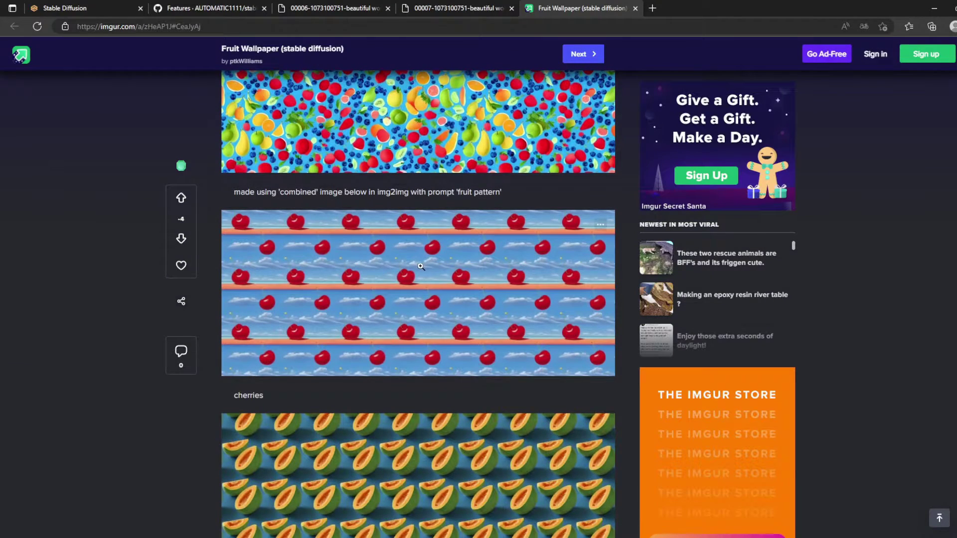
scroll(421, 267, down, 1)
scroll(421, 268, down, 1)
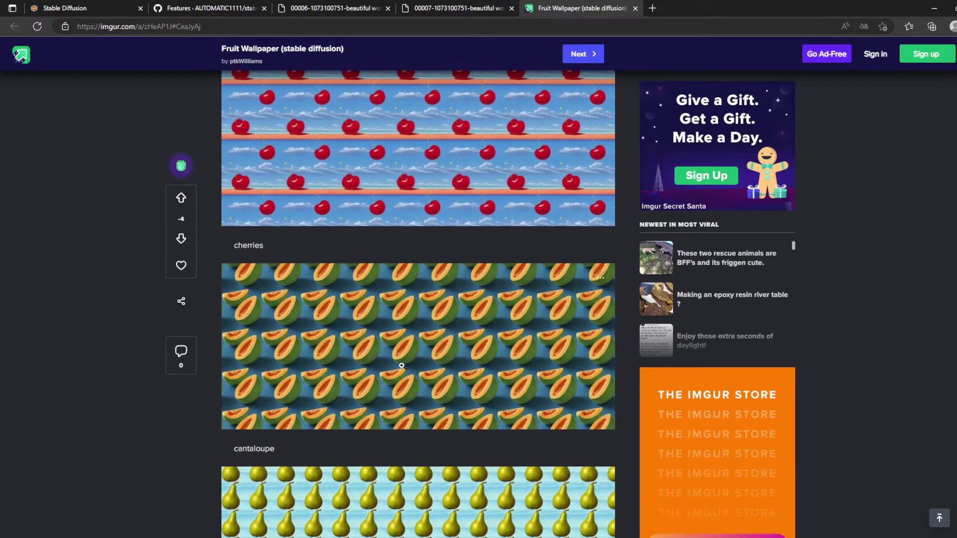
scroll(338, 337, down, 3)
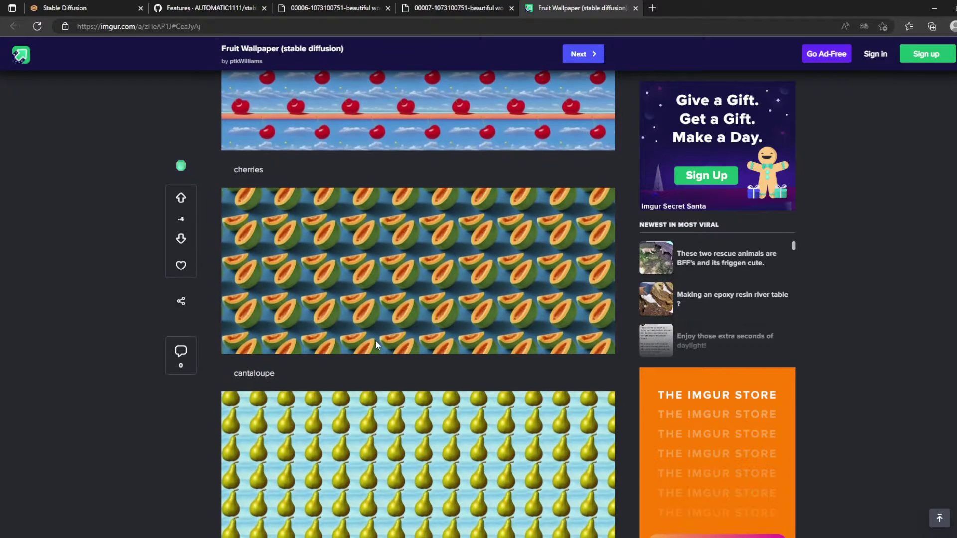
scroll(418, 337, down, 3)
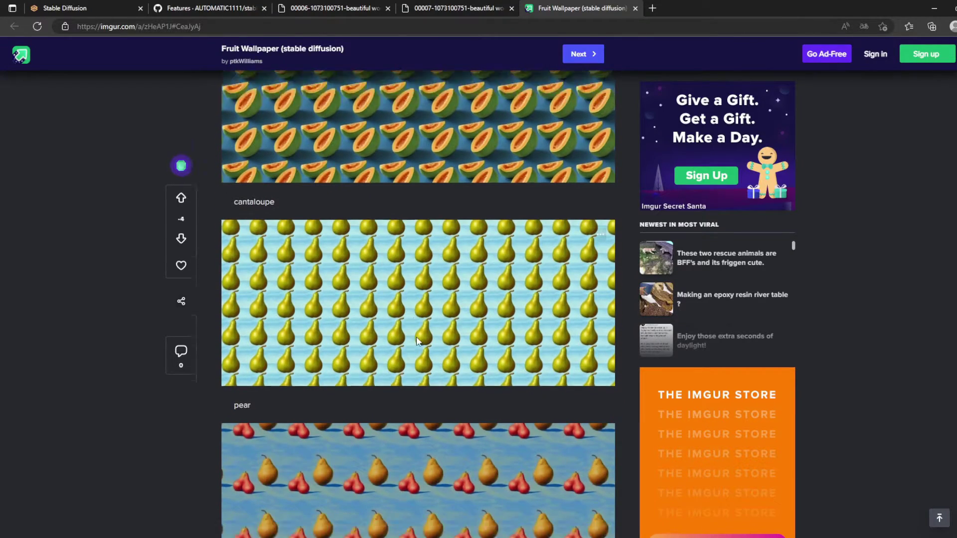
scroll(420, 338, down, 3)
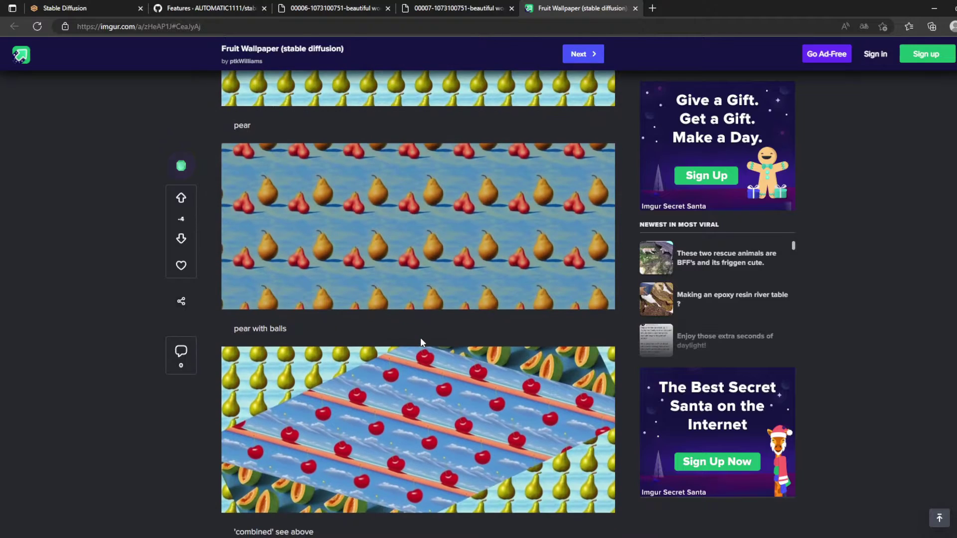
scroll(423, 340, up, 1)
- Return to Stable Diffusion, replace "dogs" with "cats" in the prompt and generate the tiled image
click(112, 12)
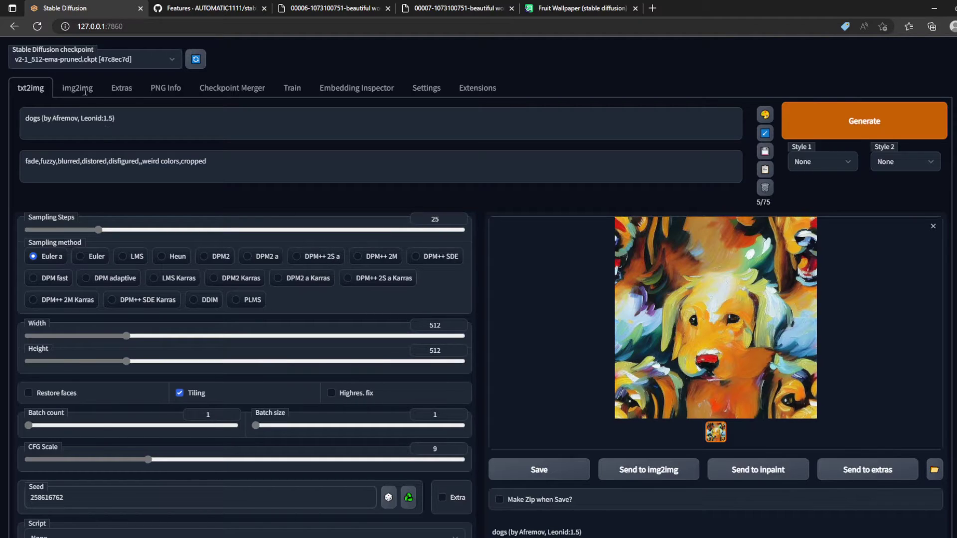
double_click(38, 119)
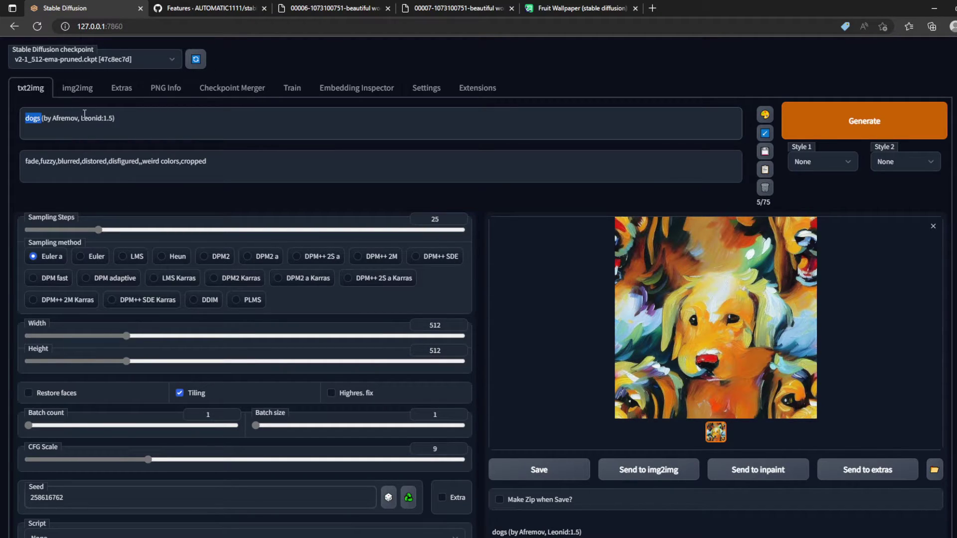
text(cats)
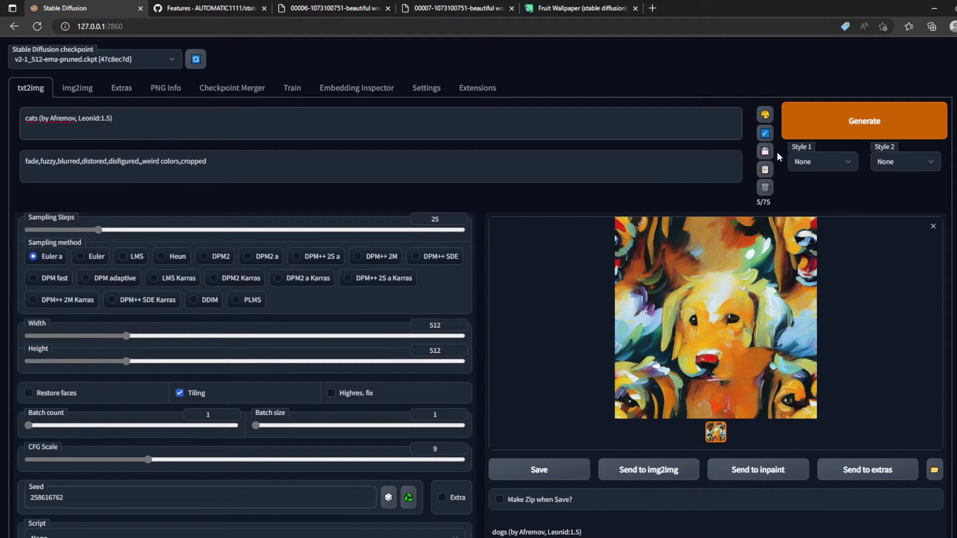
click(801, 135)
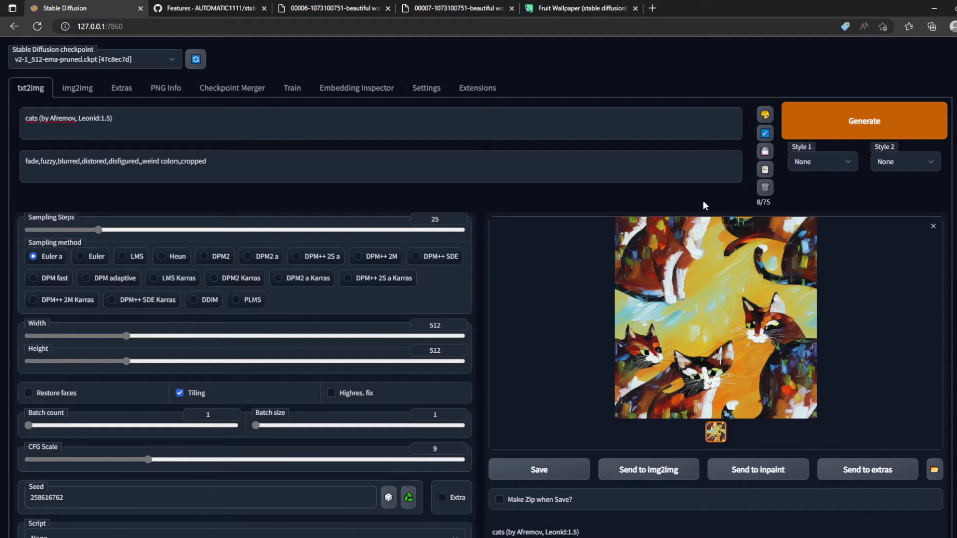
- Generate the cats image again with Tiling off, and close the two redhair image tabs in the browser
click(207, 392)
click(847, 125)
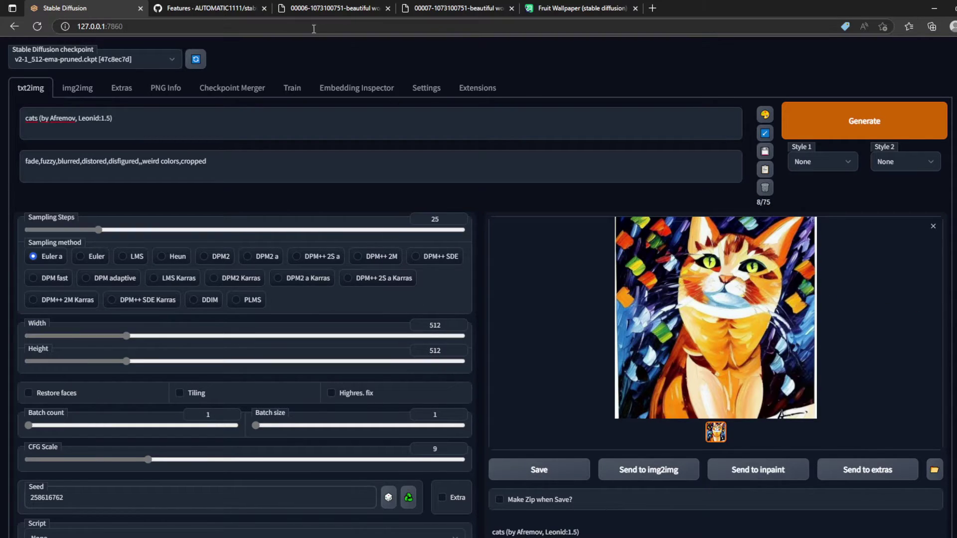
click(388, 10)
click(388, 10)
- Examine the Highres. fix section of the Features wiki, comparing the example images without and with the option
click(236, 7)
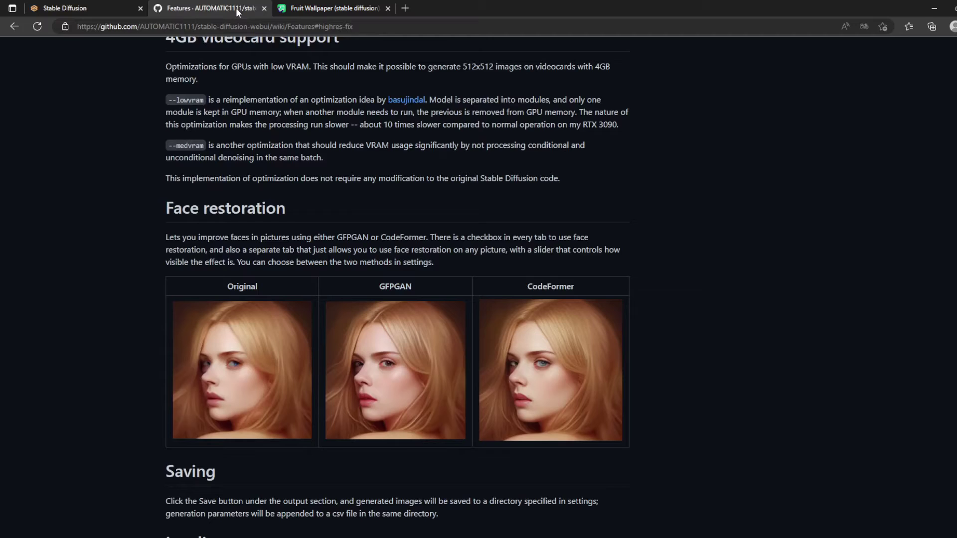
scroll(561, 258, up, 15)
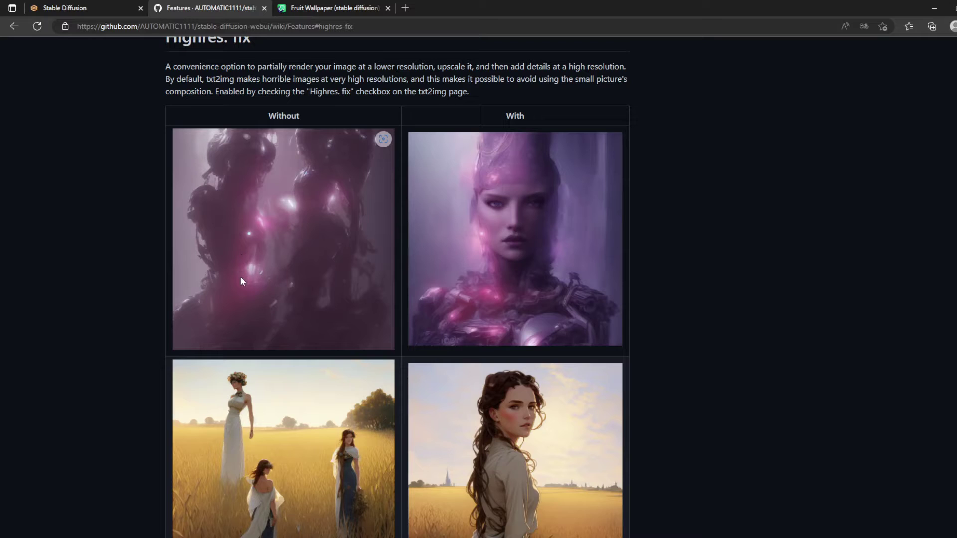
scroll(242, 281, down, 1)
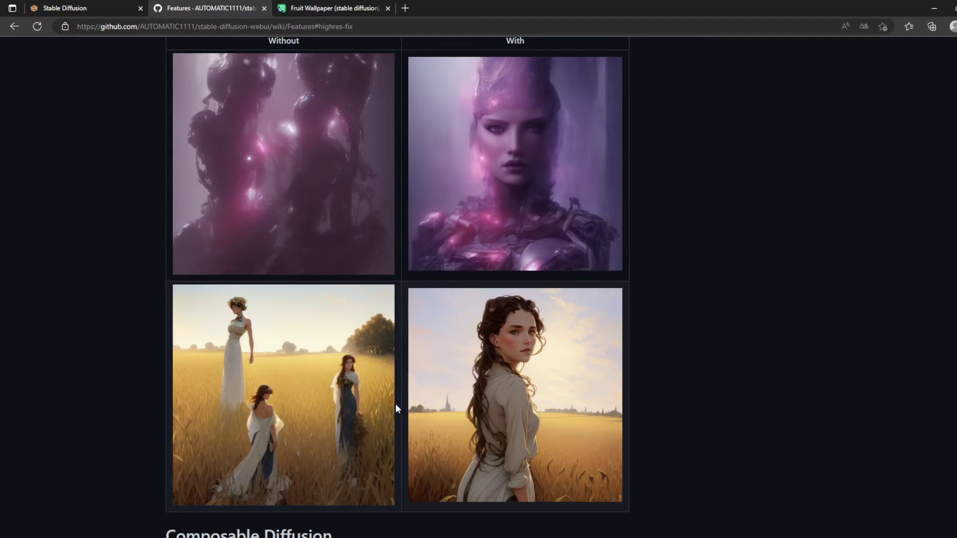
scroll(385, 362, up, 1)
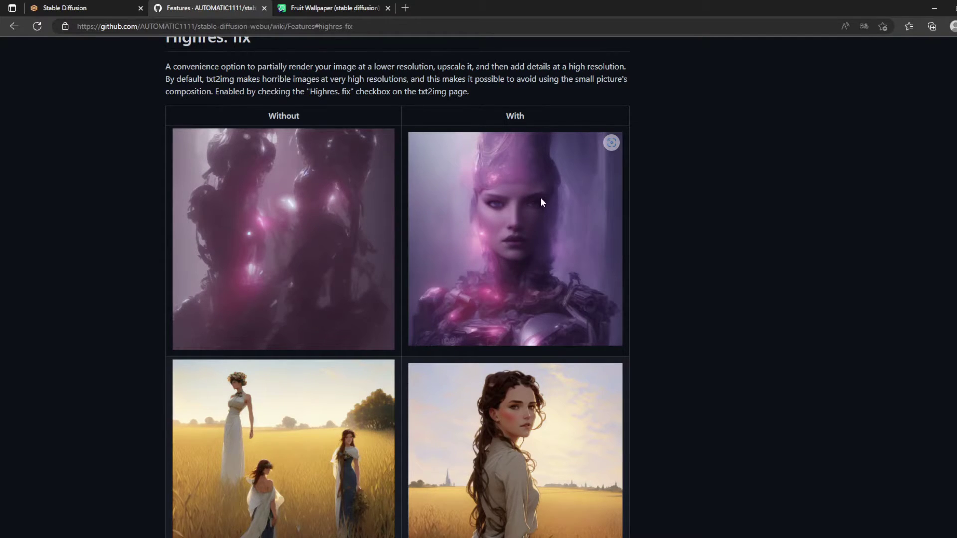
scroll(542, 202, down, 1)
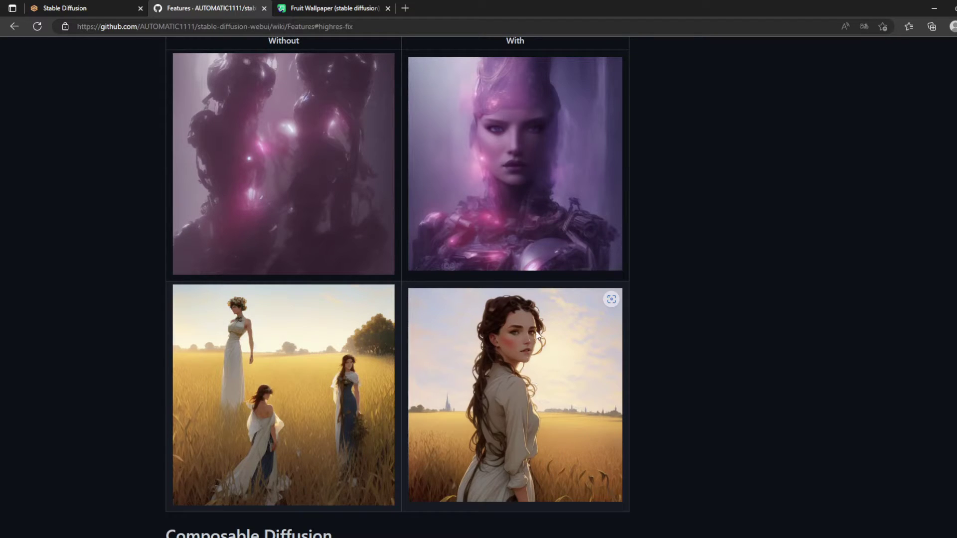
- Send the "portrait full body beautiful woman, jinger hair," parameters from PNG Info to txt2img and generate the 600 × 600 image
click(103, 10)
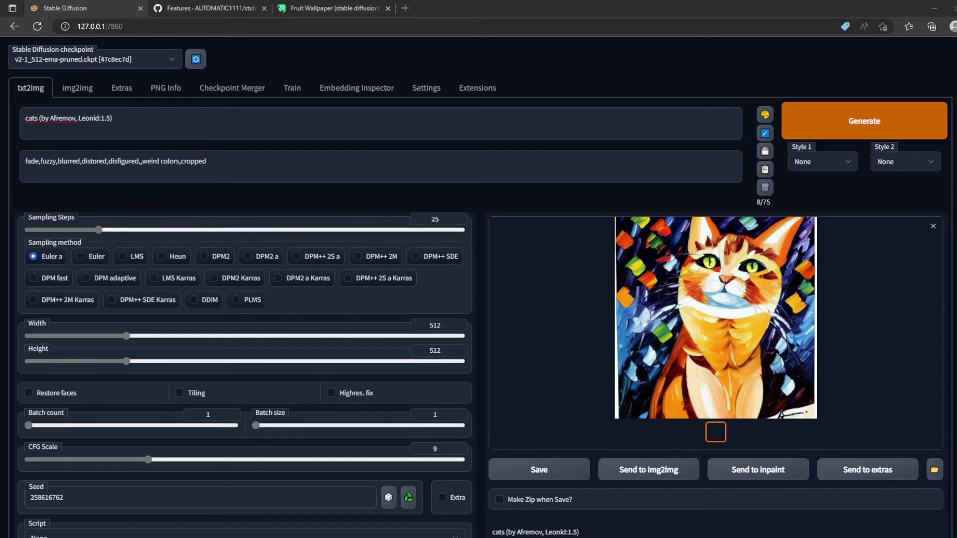
click(166, 88)
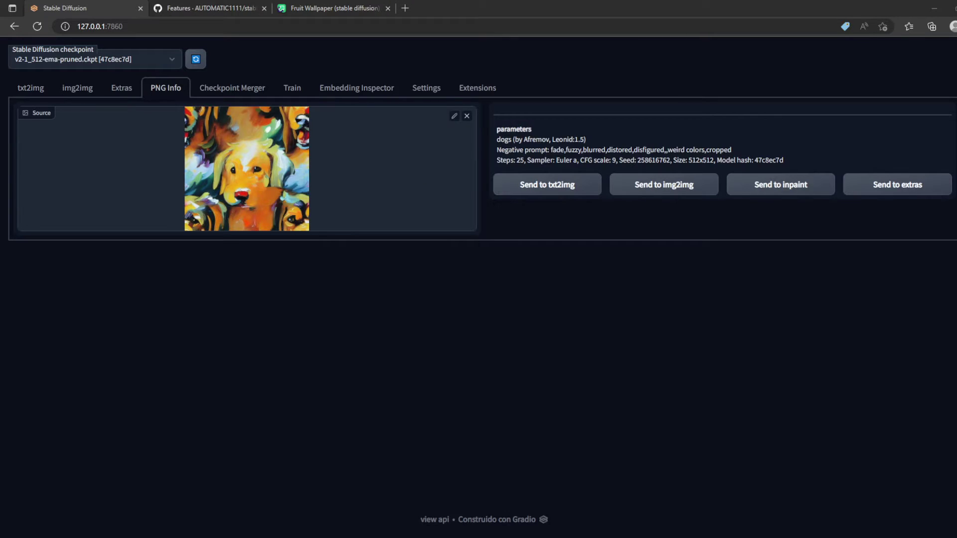
click(577, 182)
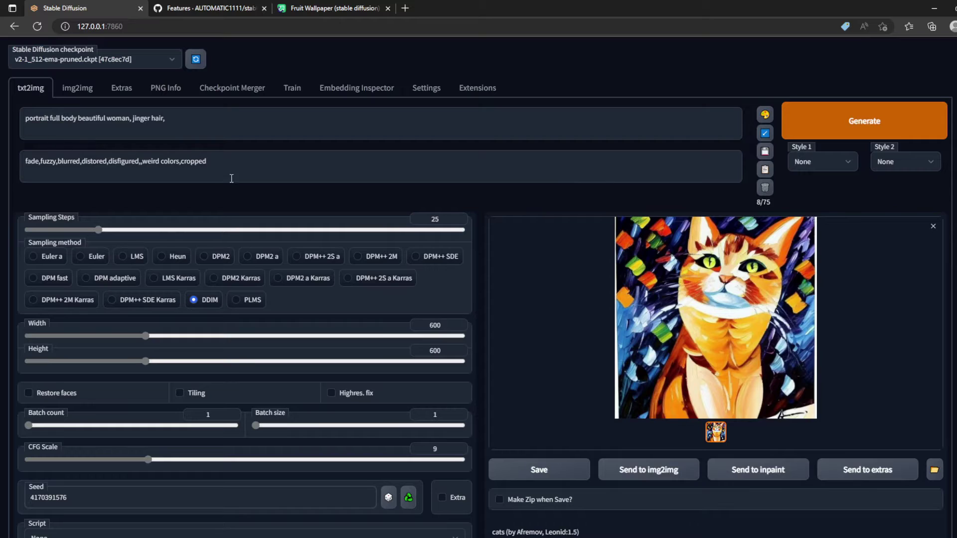
click(817, 129)
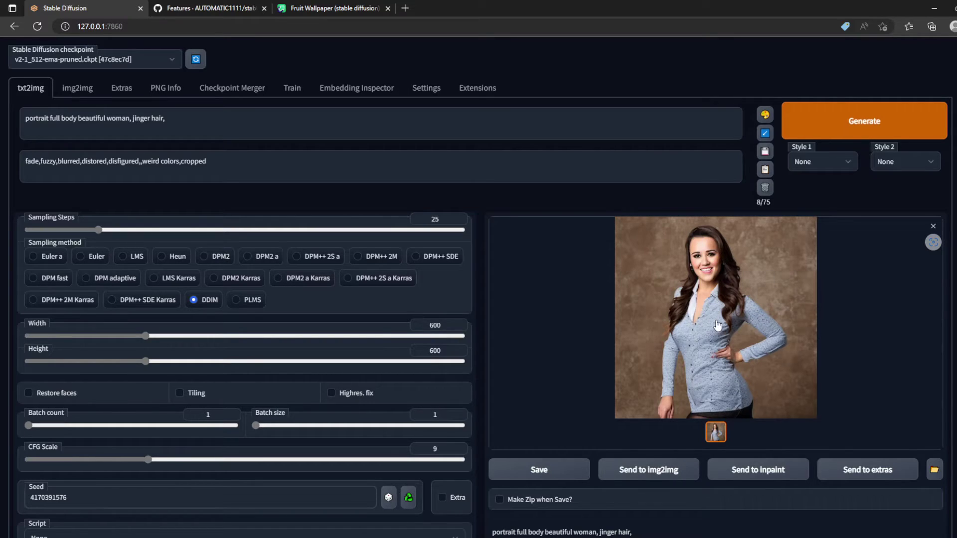
- Enable Highres. fix with a denoising strength of 0.8 and generate the portrait again
click(367, 395)
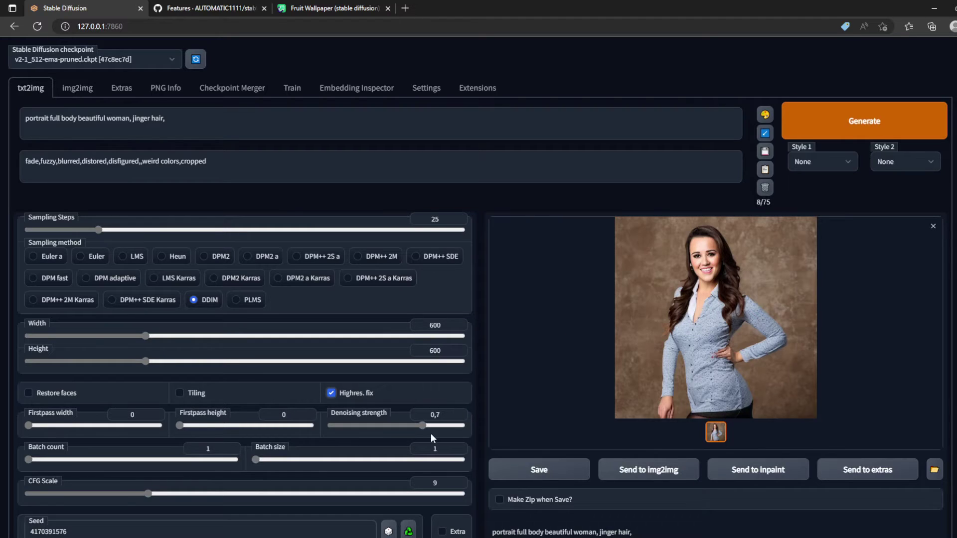
drag(423, 426, 436, 426)
click(825, 132)
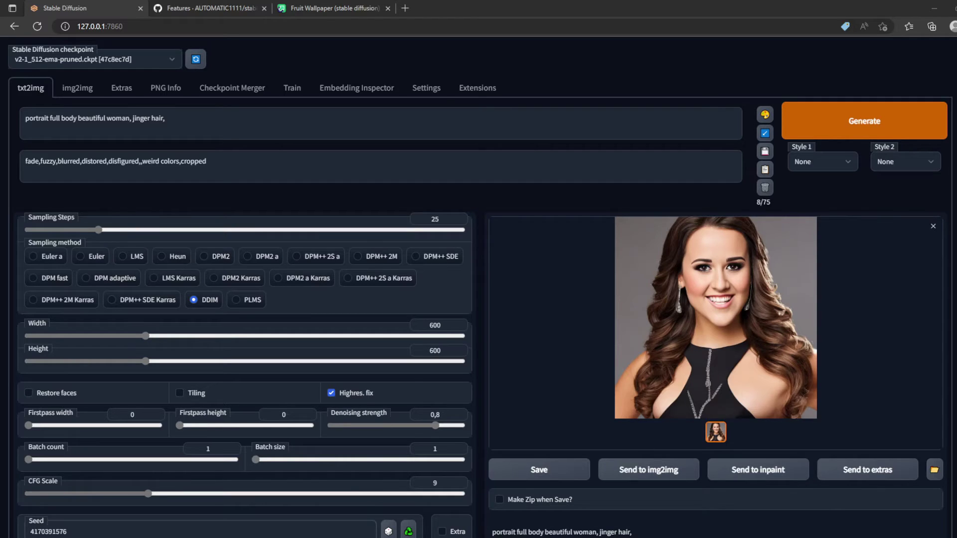
- Replace the prompt with "photo of woman, knight,landscape"
triple_click(20, 112)
text(photo)
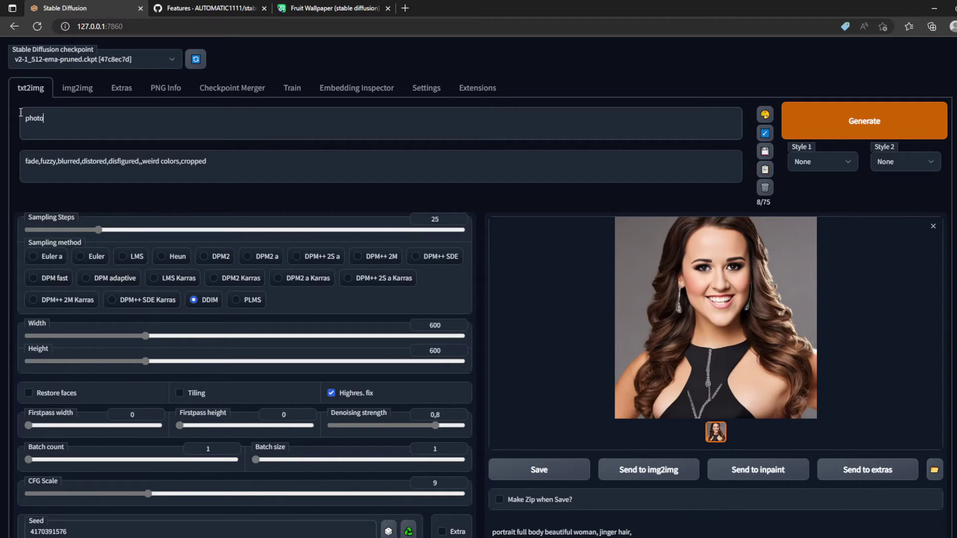
text( of woman, knight,landscape)
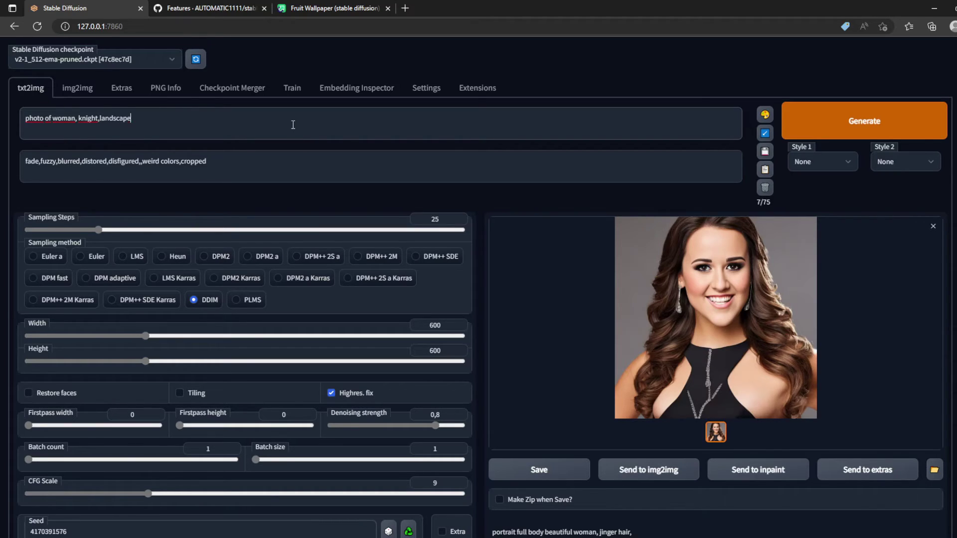
- Turn off Highres. fix, reset the seed to random (-1), and generate the knight image, checking it enlarged
click(360, 391)
click(393, 500)
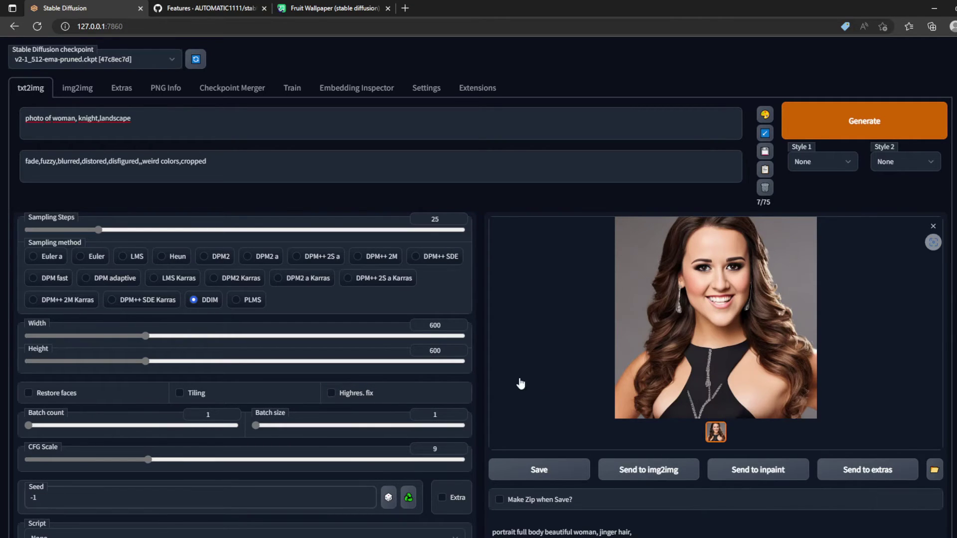
click(865, 121)
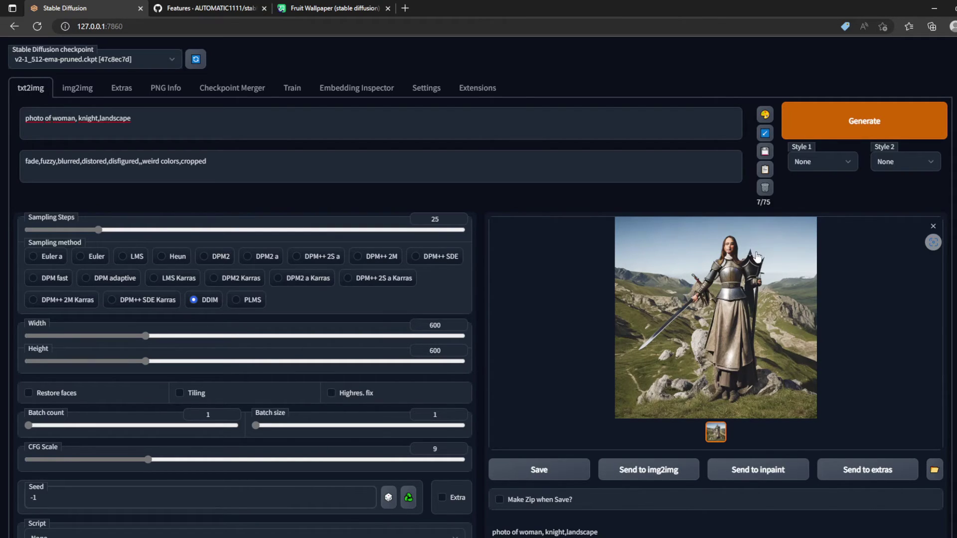
click(768, 265)
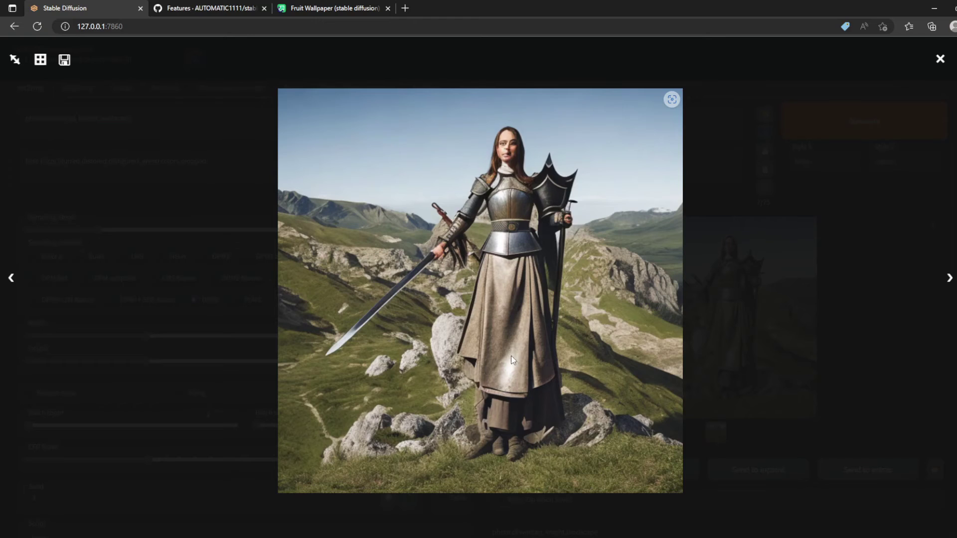
click(784, 301)
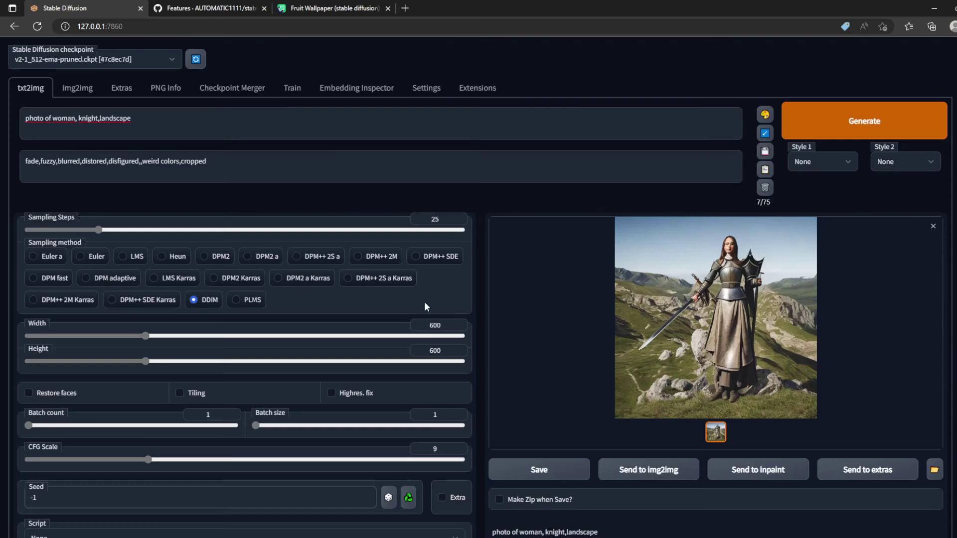
- Enable Highres. fix, reuse the last image's seed, and generate the knight image again, checking it enlarged
click(372, 395)
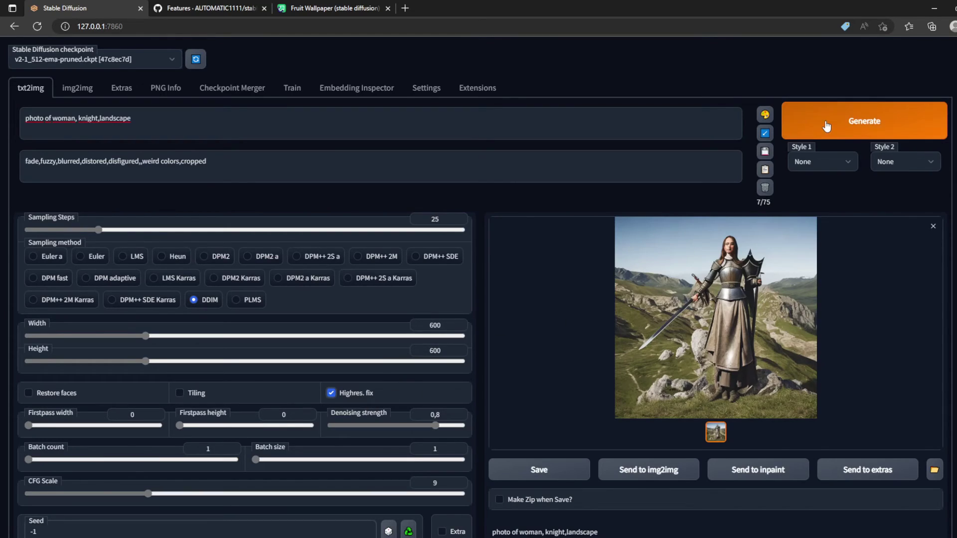
scroll(535, 391, down, 2)
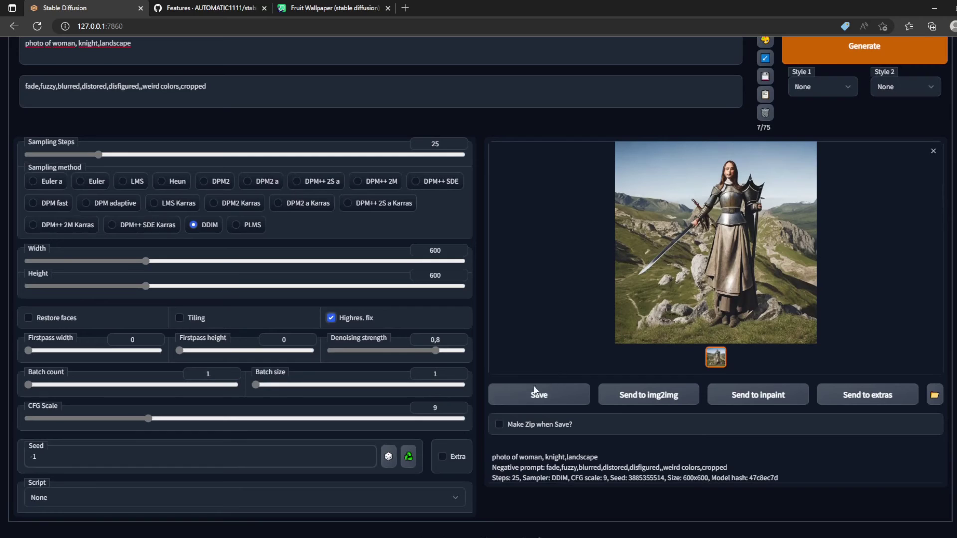
click(410, 458)
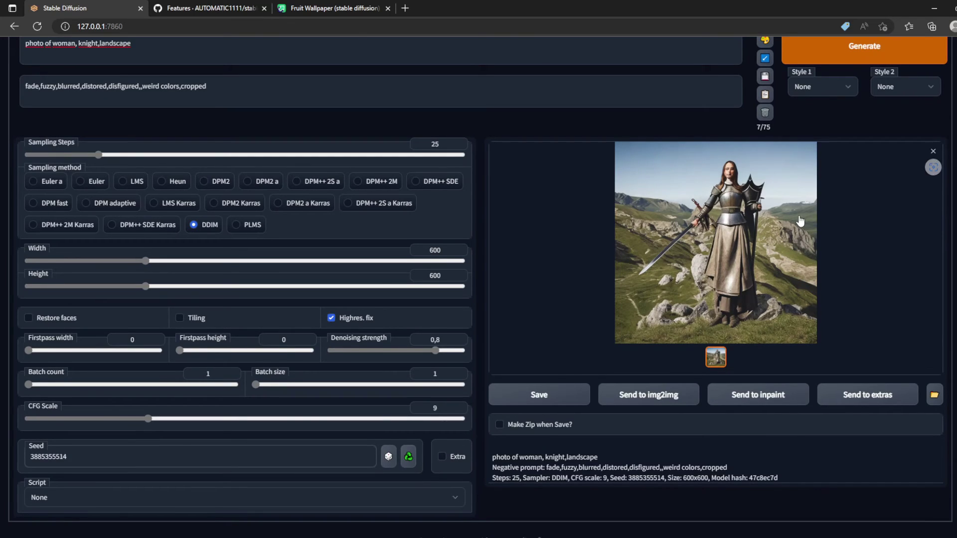
scroll(800, 223, up, 2)
click(815, 111)
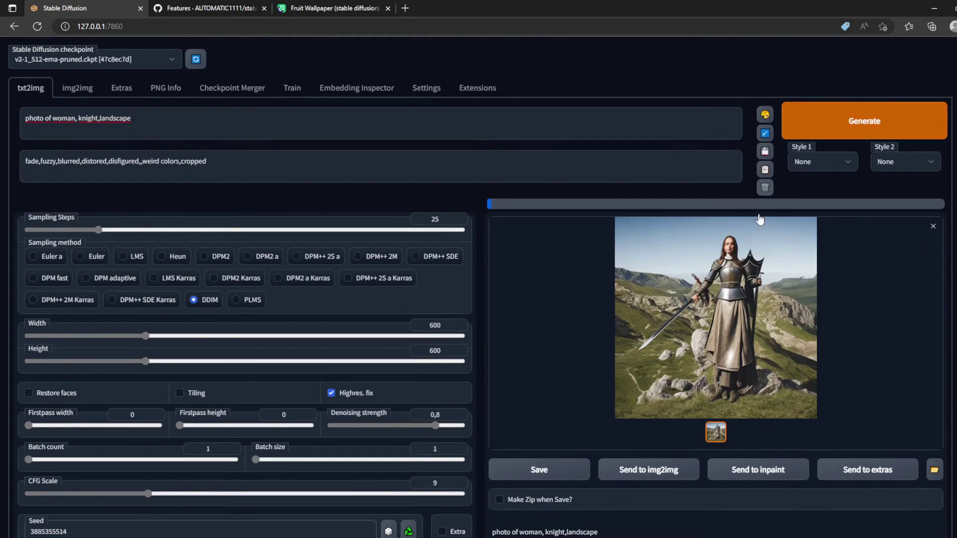
scroll(676, 301, down, 2)
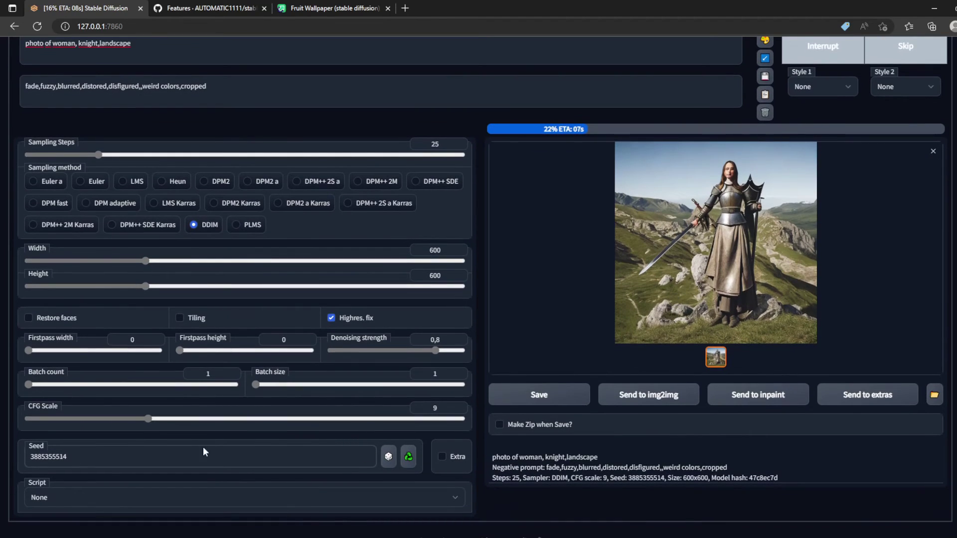
scroll(677, 301, up, 2)
click(706, 352)
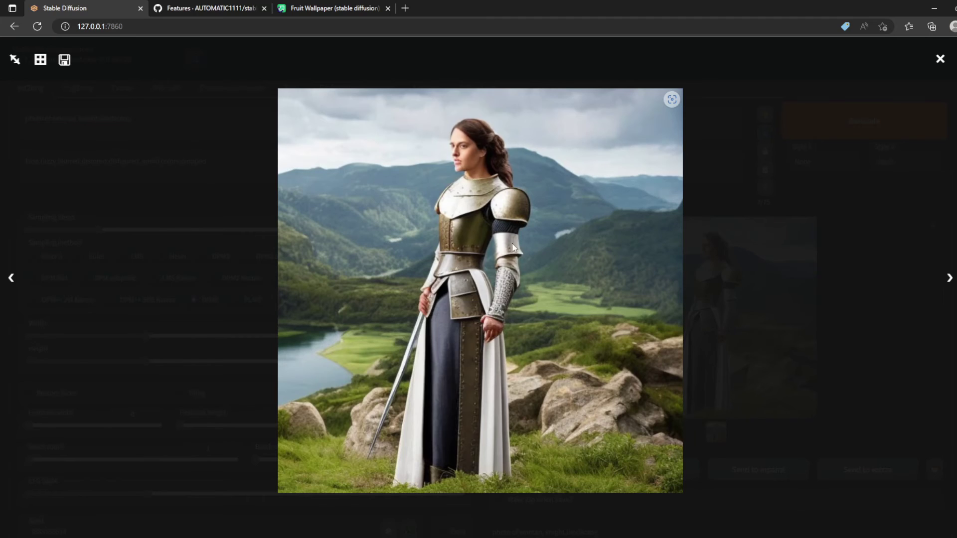
click(675, 319)
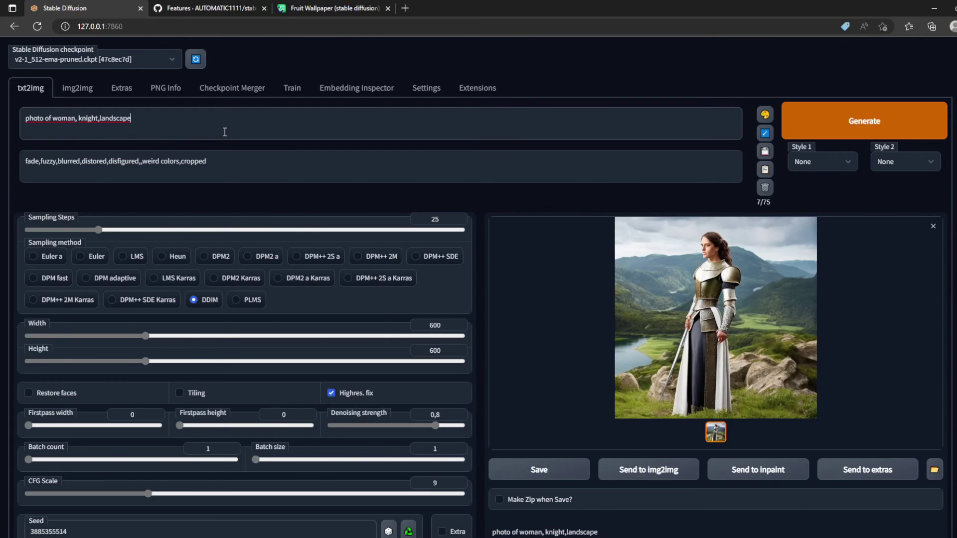
- Add "tall," at the start of the negative prompt and regenerate the knight image, checking it enlarged
click(266, 161)
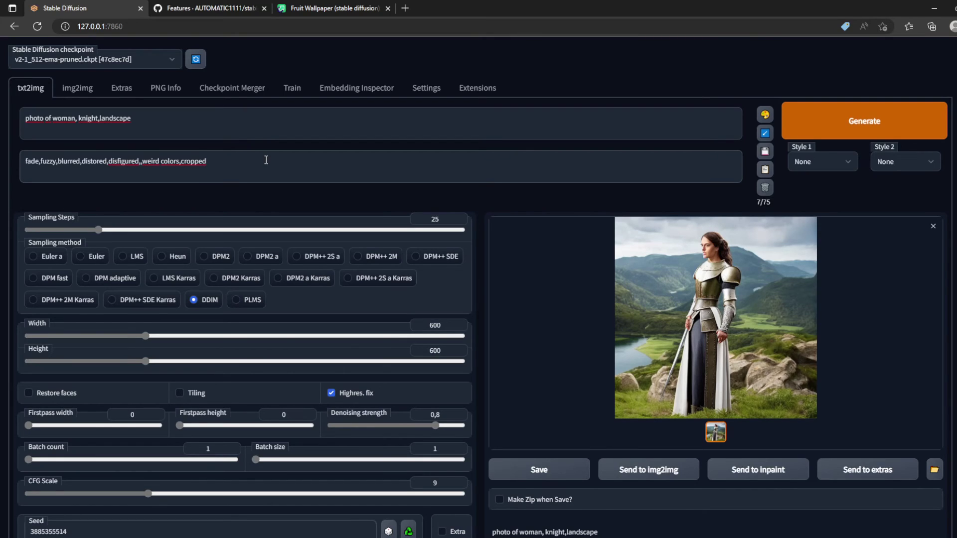
click(26, 158)
text(bad,)
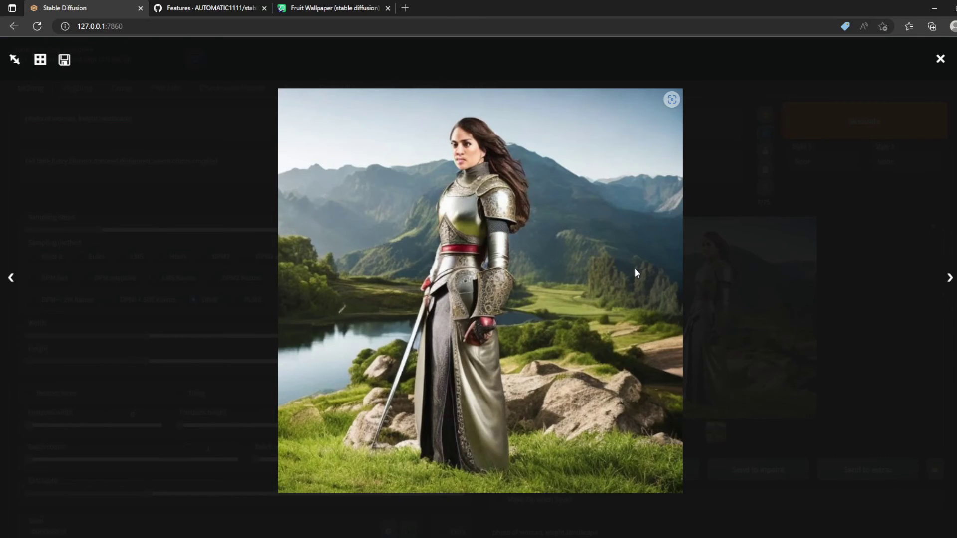
click(753, 312)
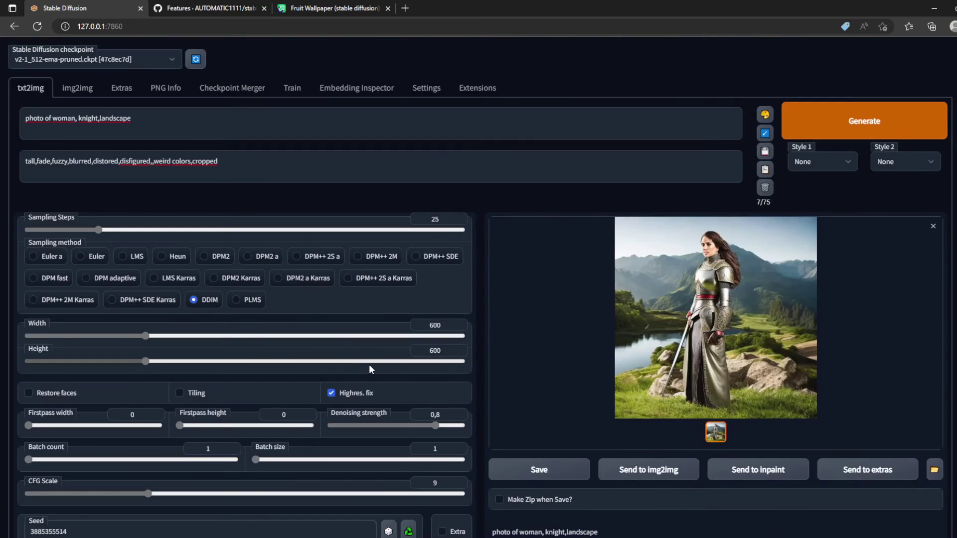
- Enable Restore faces alongside Highres. fix and regenerate the knight image, examining the face enlarged
click(89, 394)
click(831, 133)
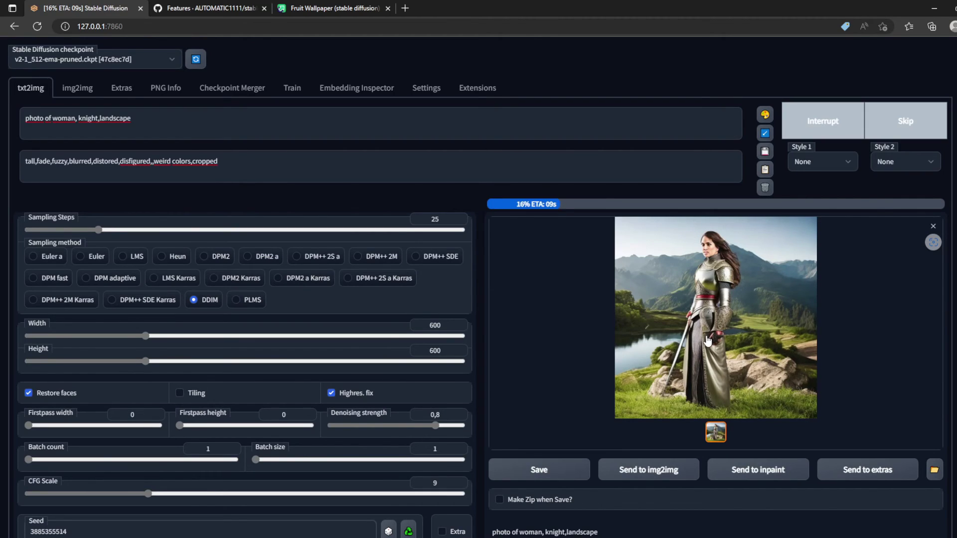
click(712, 258)
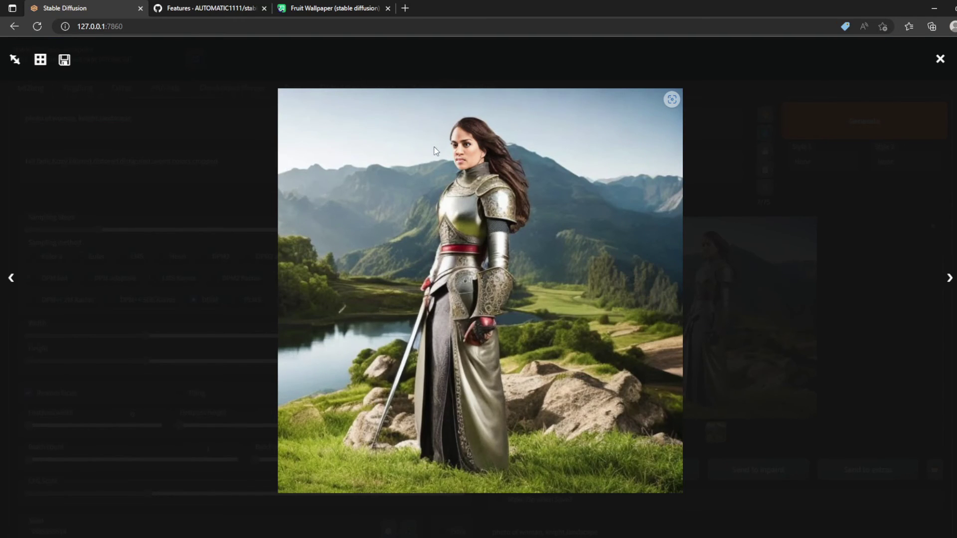
click(772, 258)
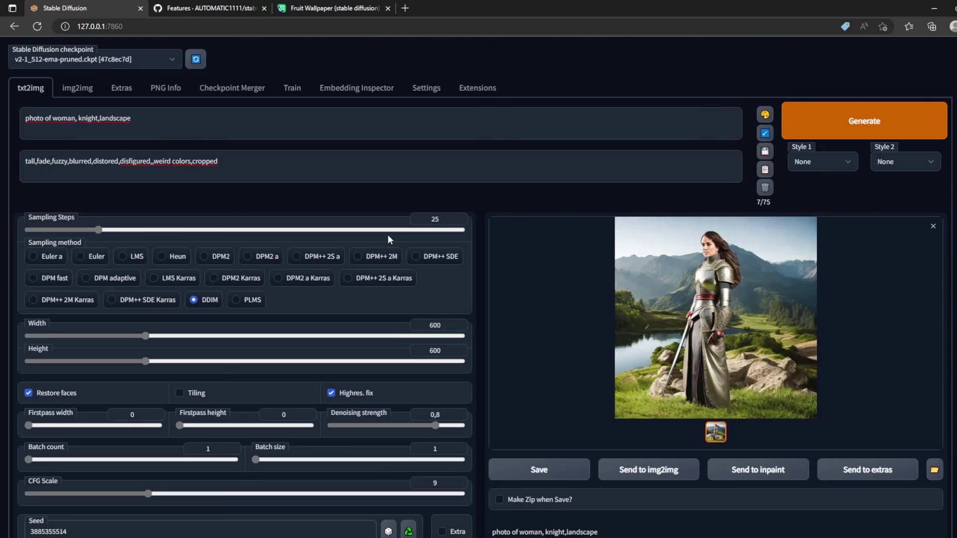
- Append ",iphone x" to the prompt and regenerate the knight image, checking it enlarged
click(246, 137)
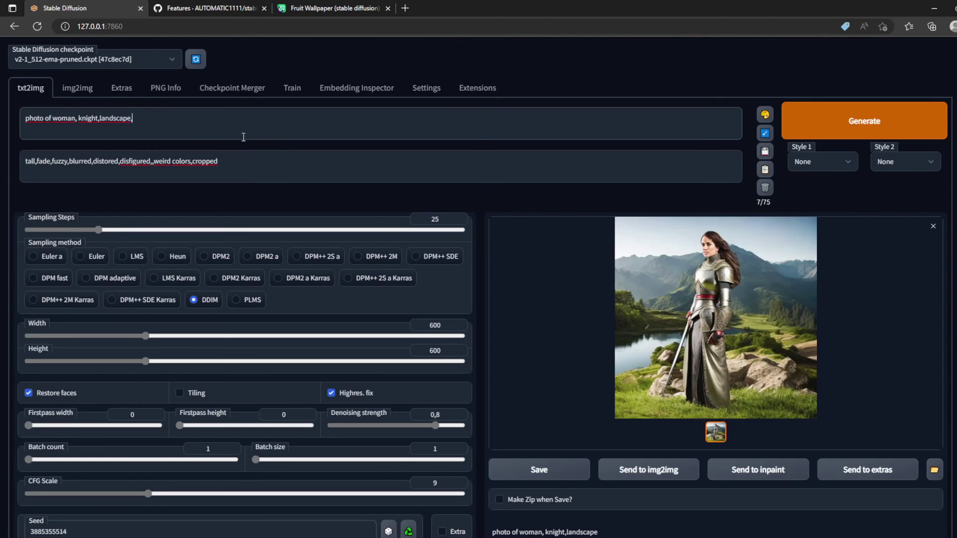
text(iphone x)
key(ctrl+Return)
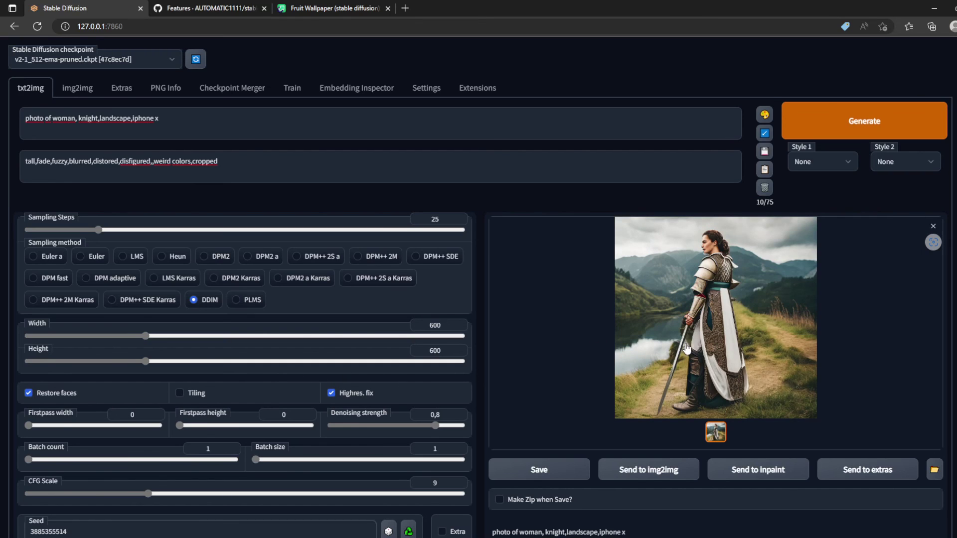
click(687, 349)
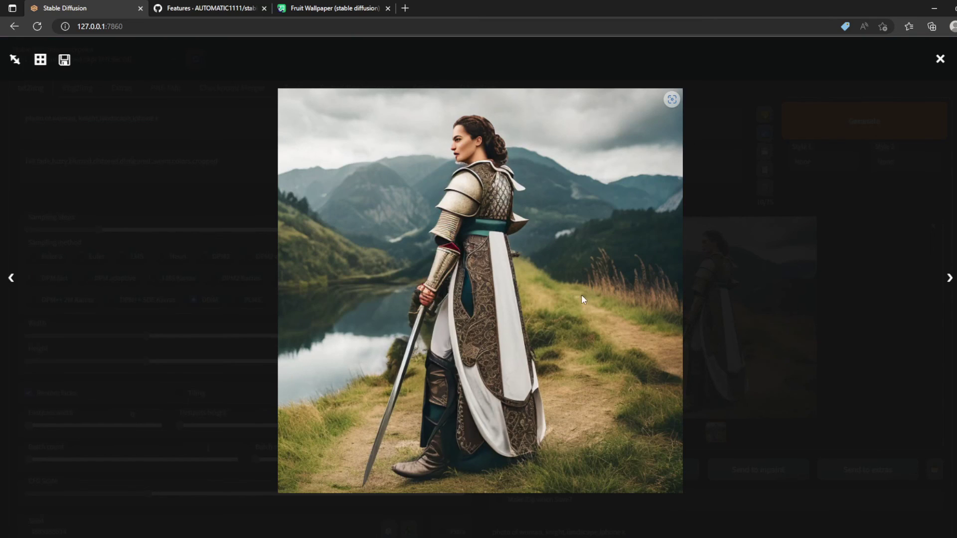
click(728, 300)
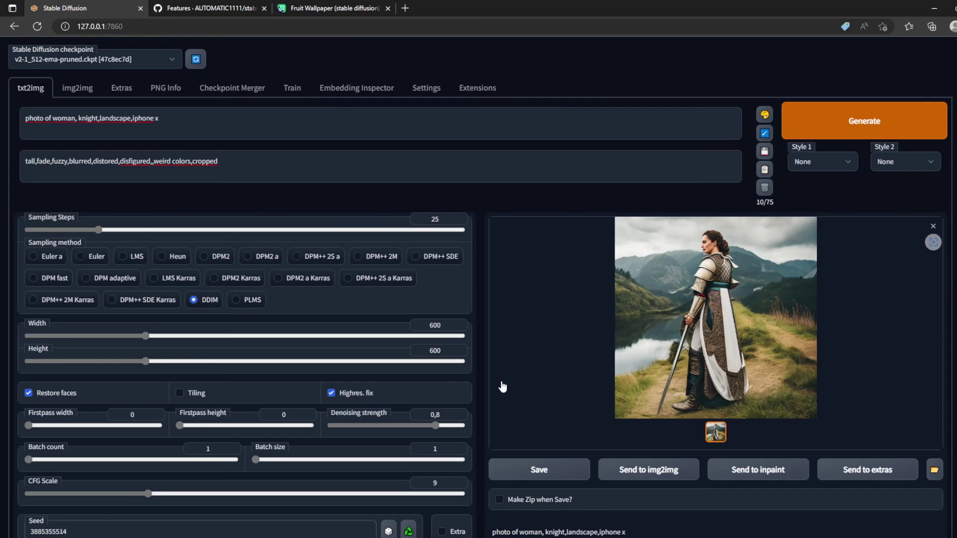
scroll(513, 394, down, 3)
scroll(511, 424, up, 3)
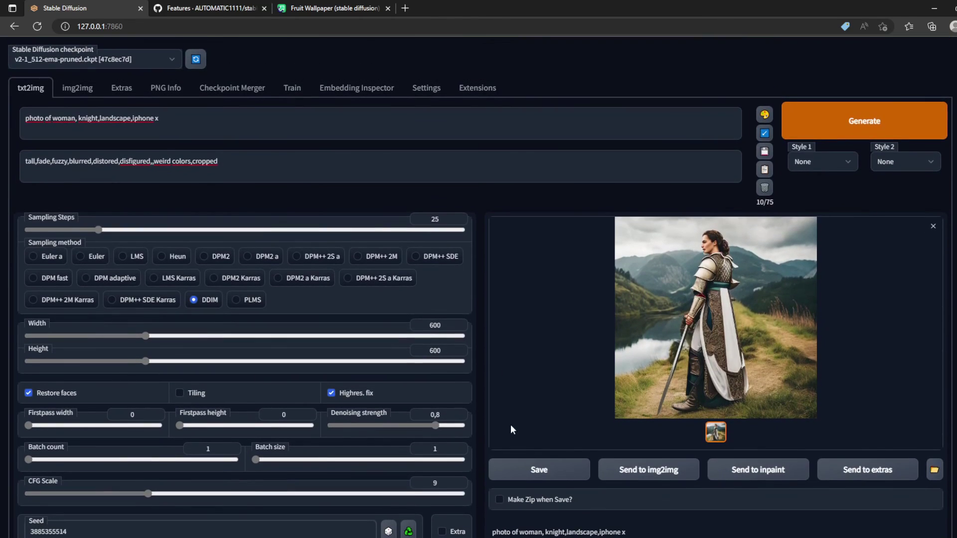